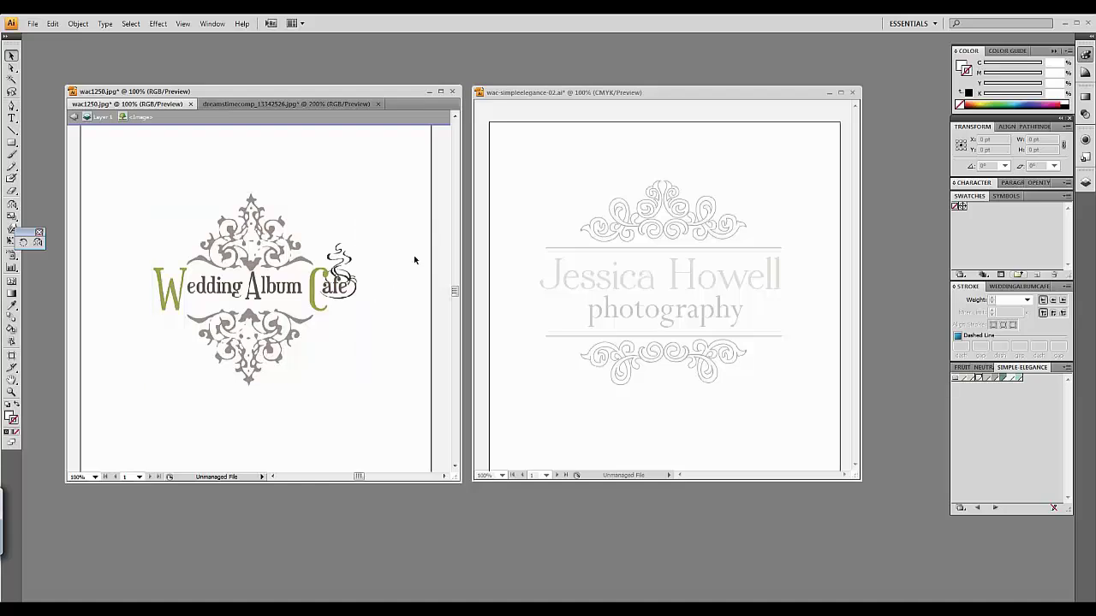
View the wac-simpleelegance-02.ai design, the wac1250.jpg logo and the dreamstimecomp_13342526.jpg floral invitation
click(723, 95)
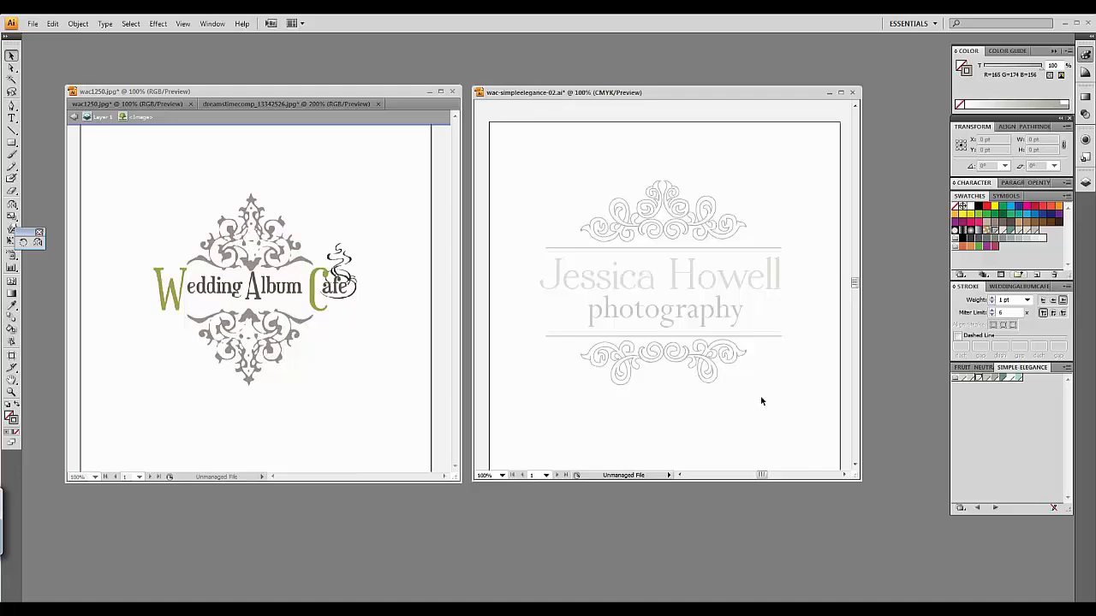
click(297, 92)
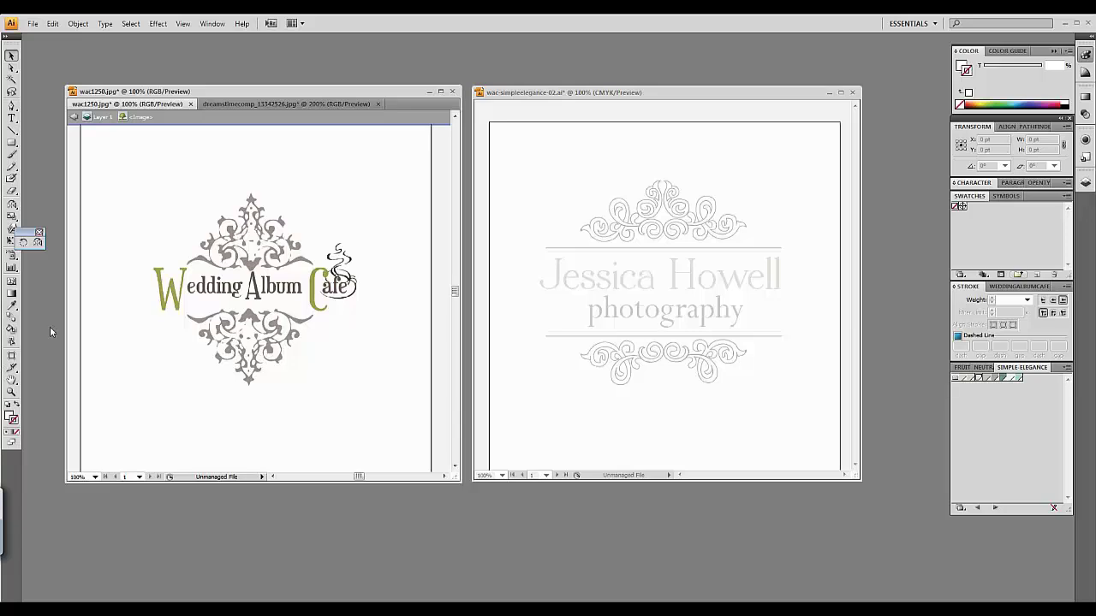
click(221, 290)
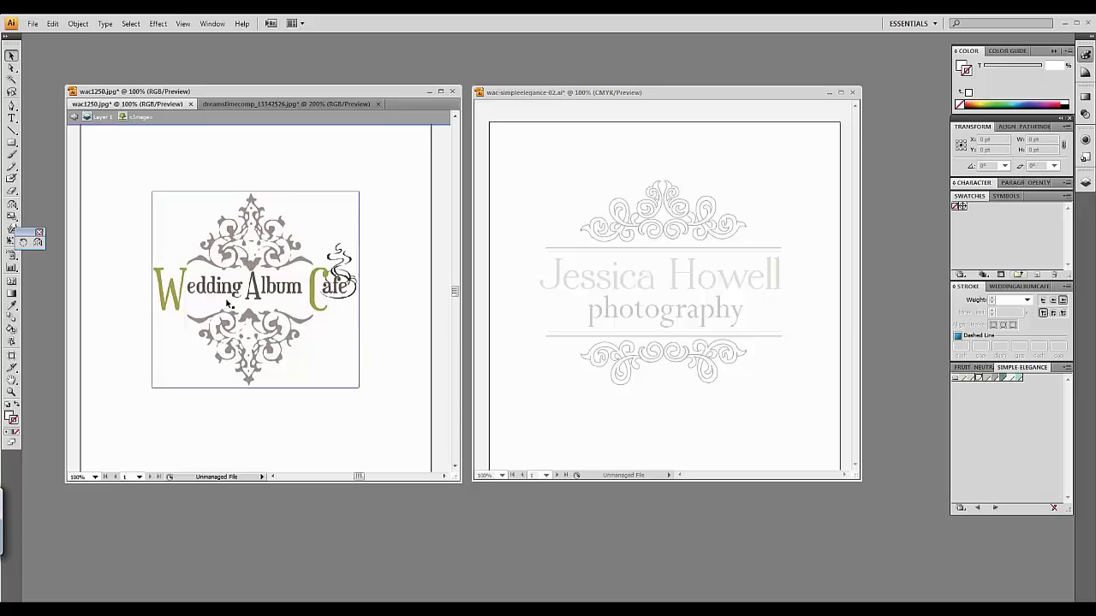
click(430, 168)
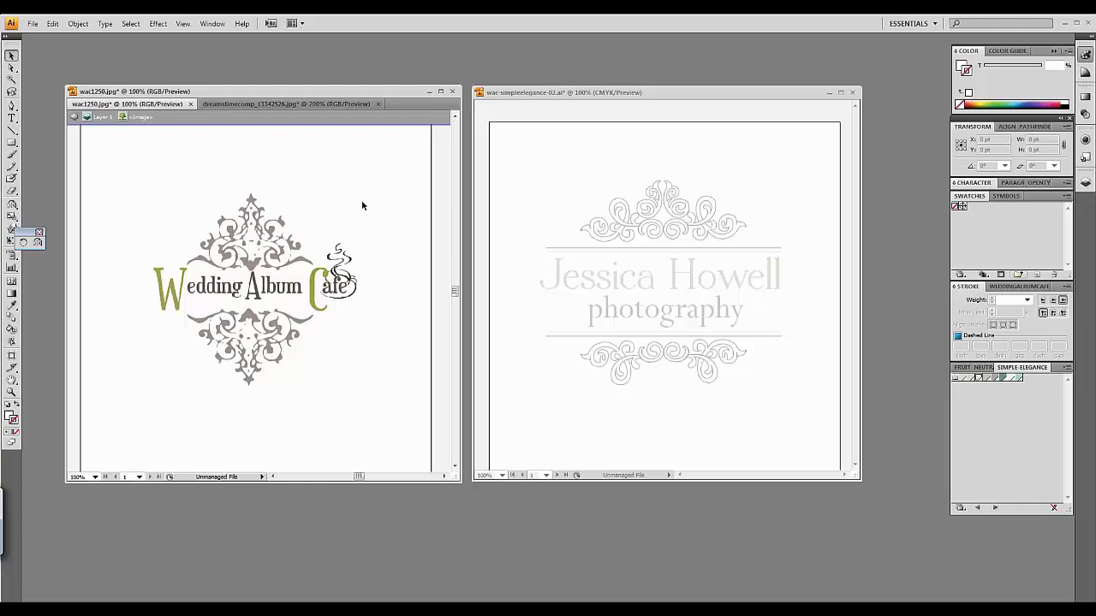
click(291, 104)
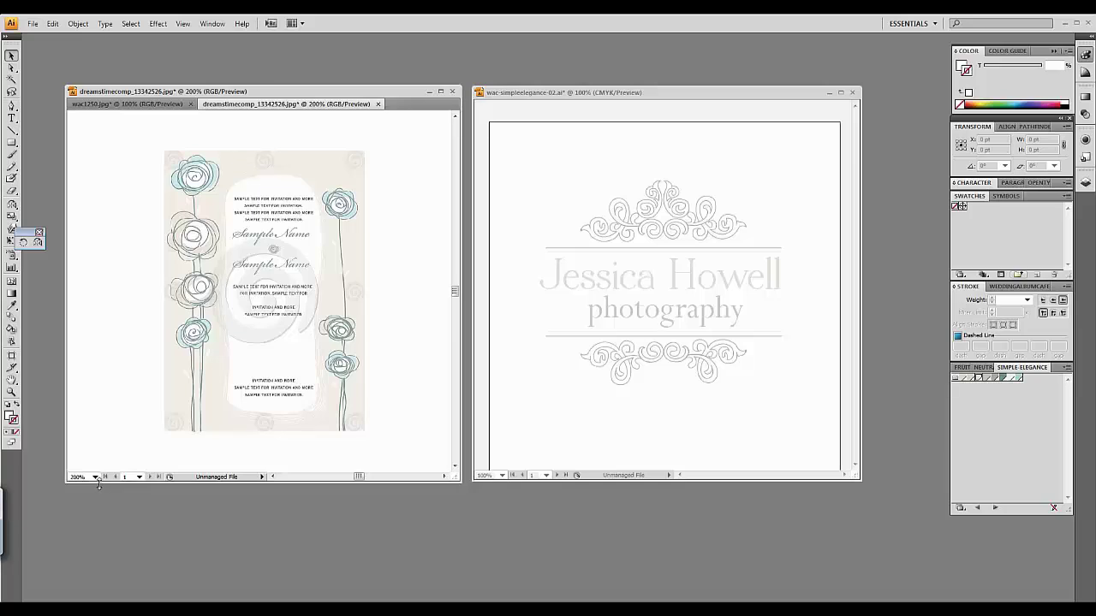
click(345, 322)
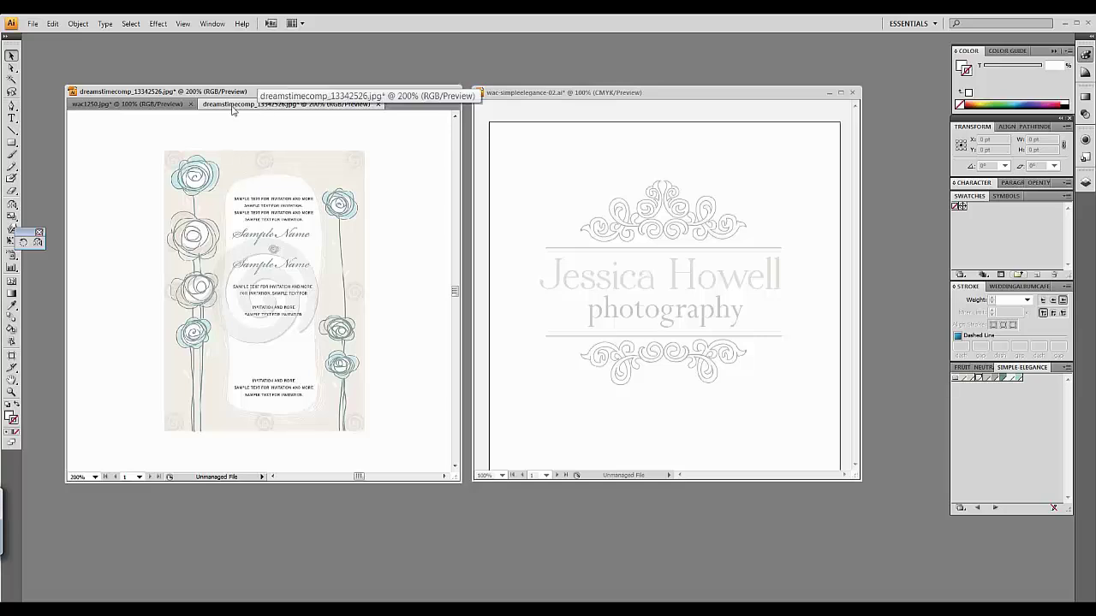
Select the logo image in wac1250.jpg and display the Control bar with its image options
click(133, 103)
click(157, 372)
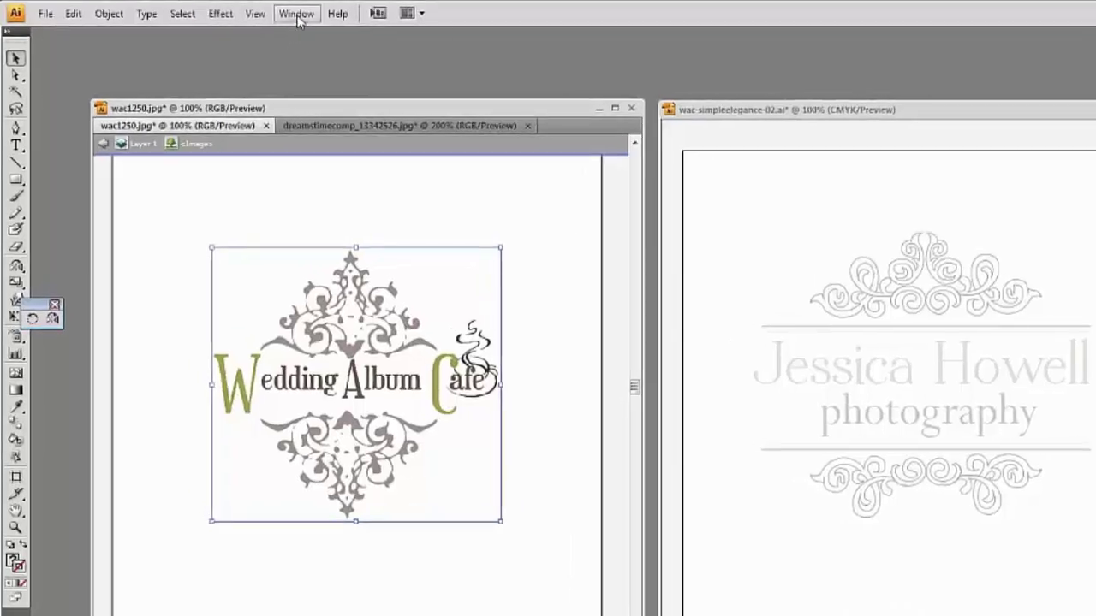
click(296, 14)
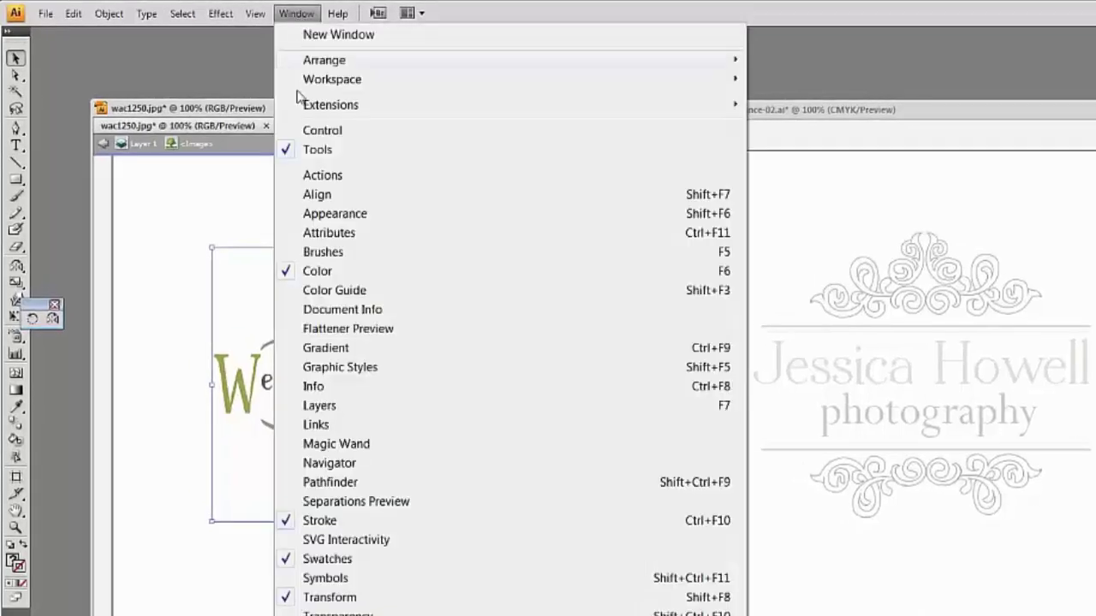
click(324, 129)
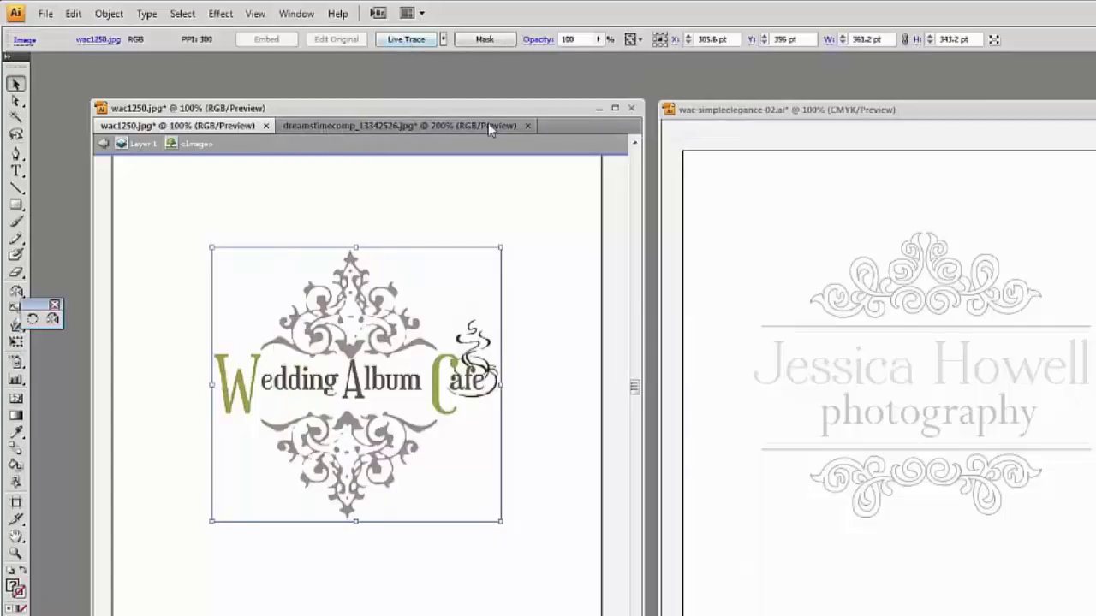
click(548, 192)
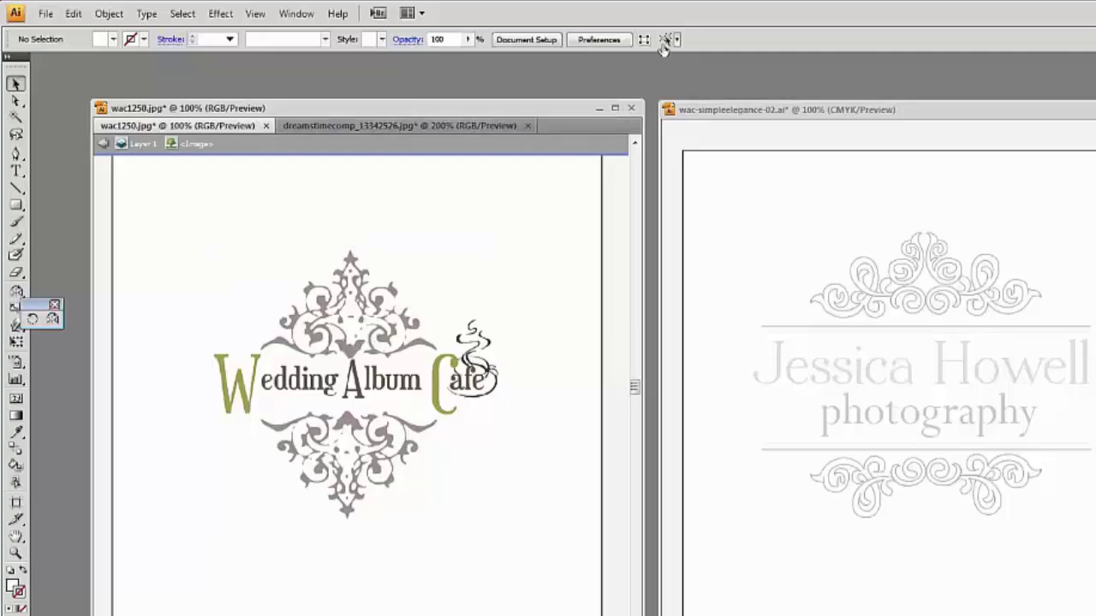
click(347, 271)
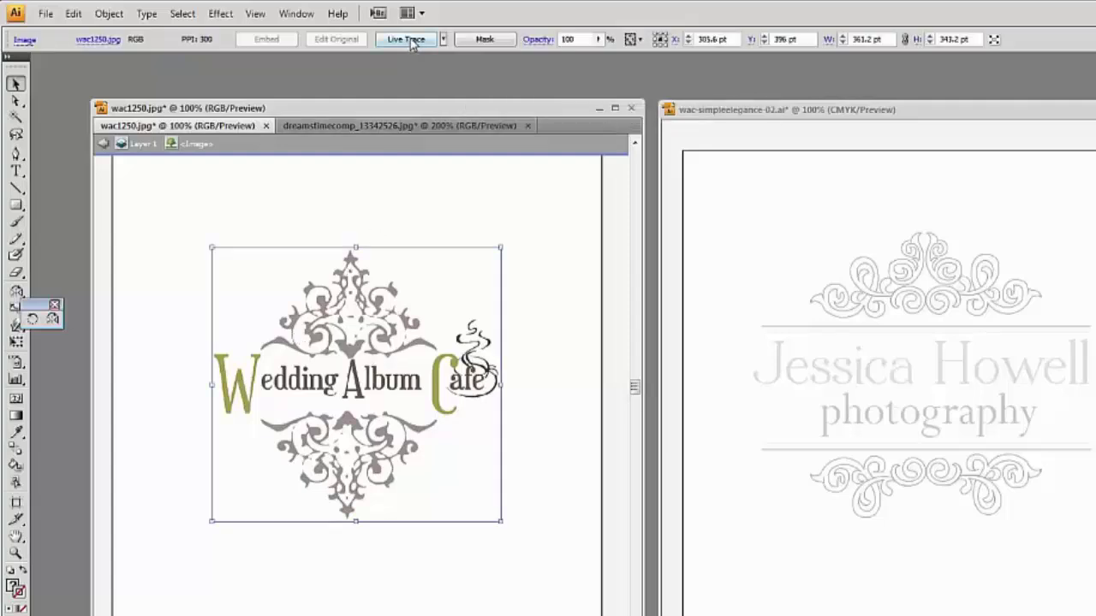
click(548, 233)
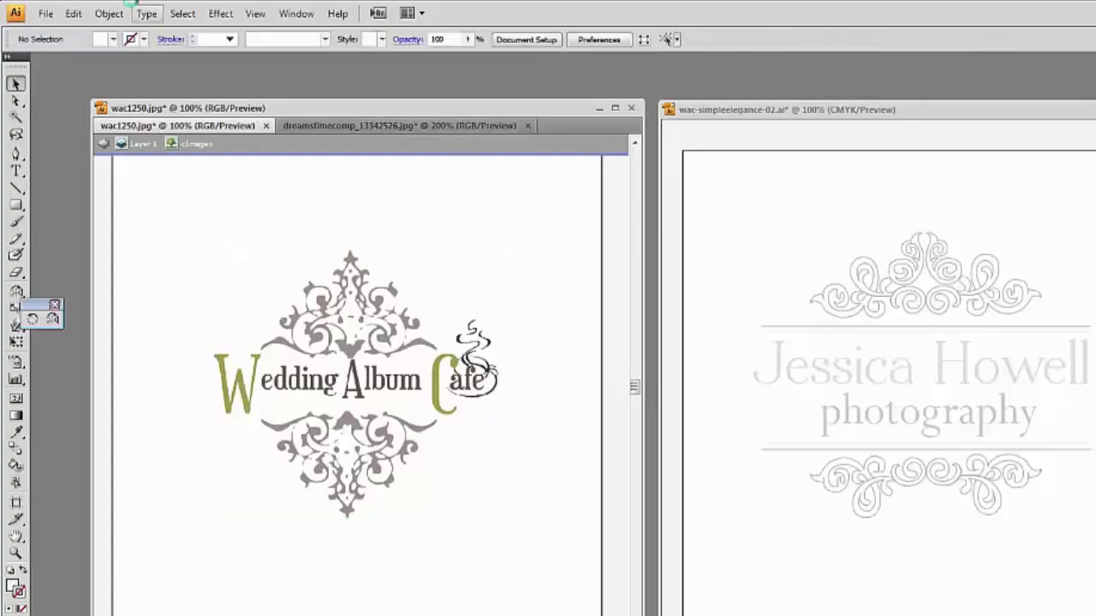
click(107, 15)
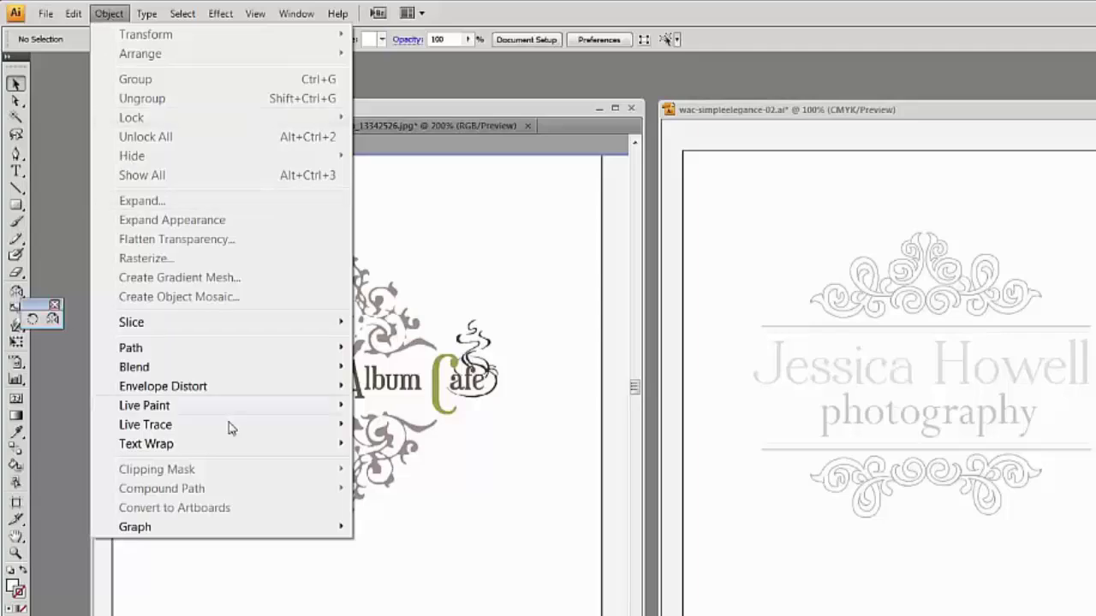
mouse_move(205, 430)
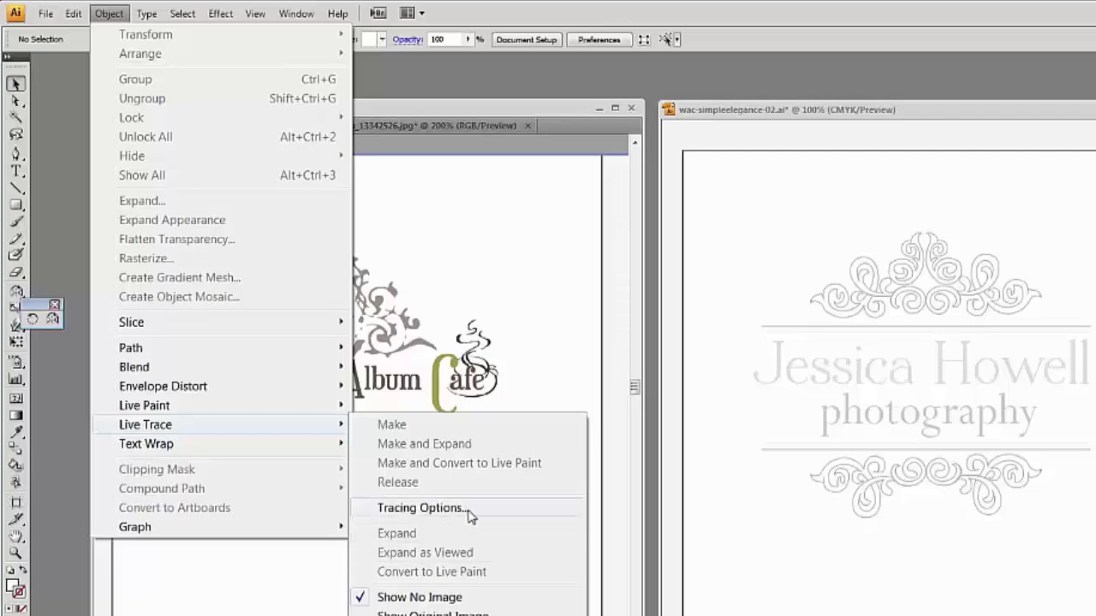
click(567, 109)
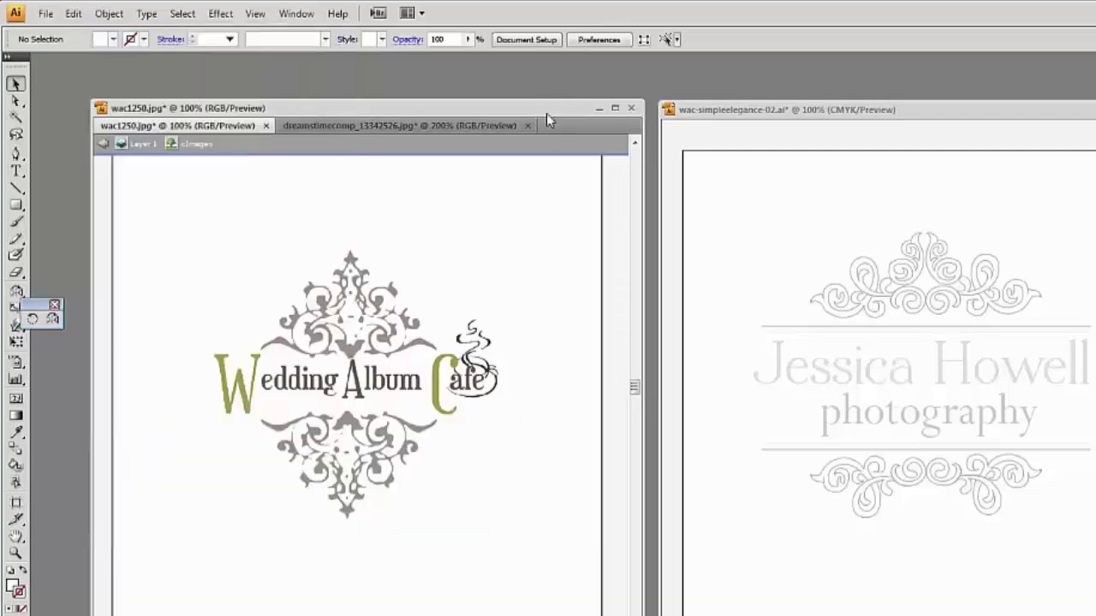
click(341, 315)
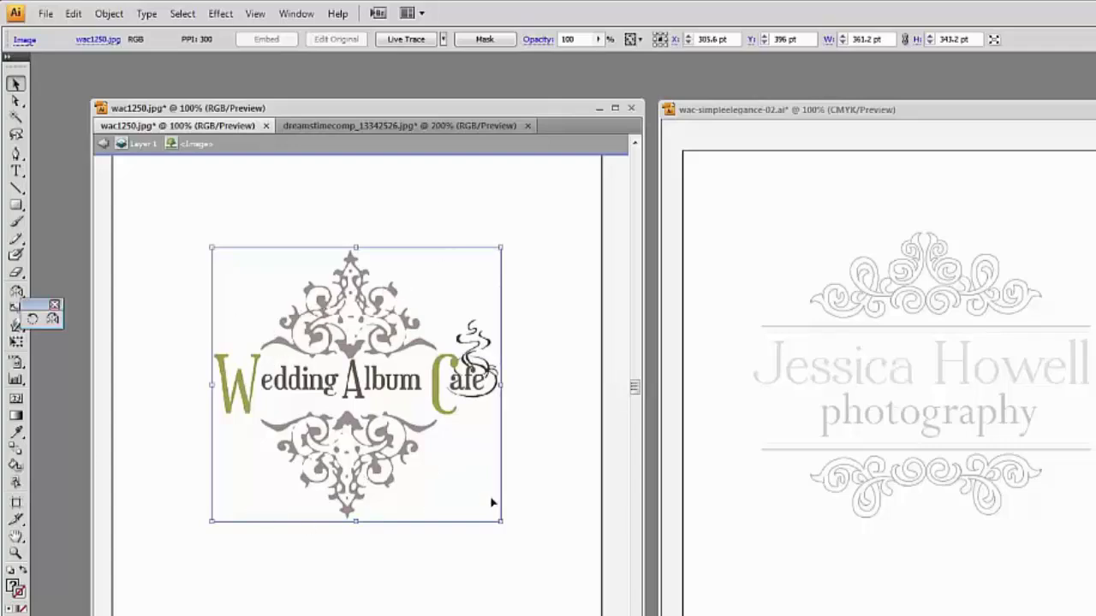
click(895, 259)
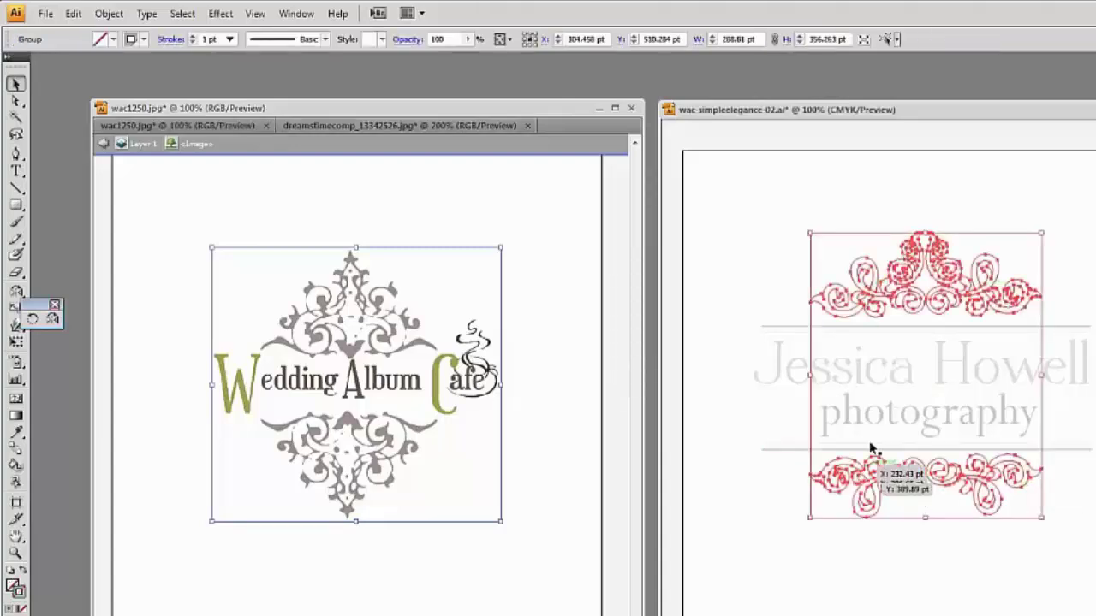
click(1092, 288)
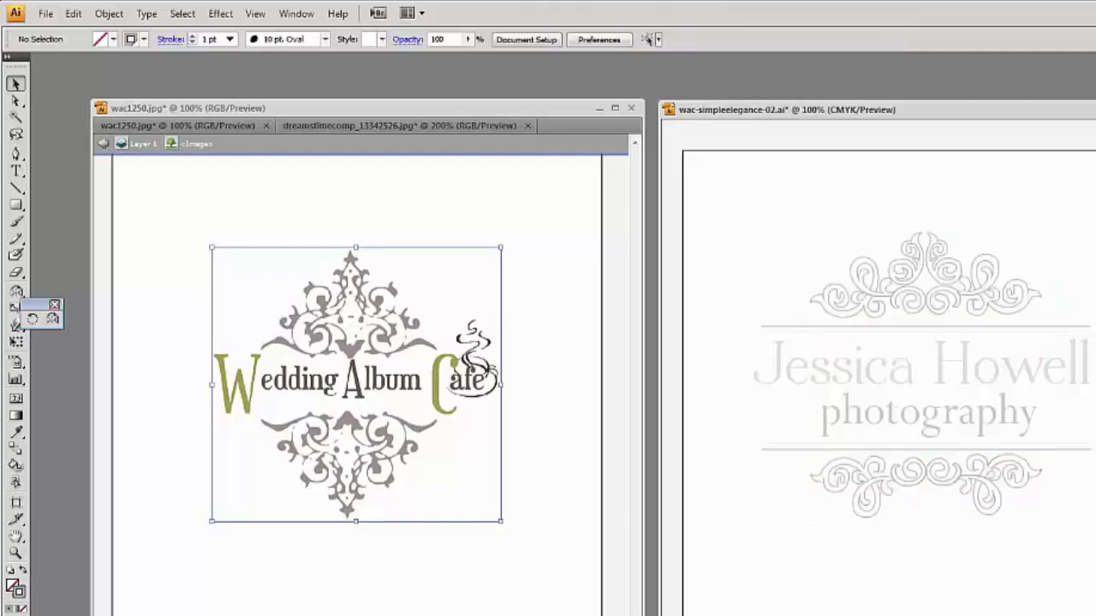
Try a Live Trace of the Wedding Album Cafe logo with the default settings and undo the tracing
click(356, 326)
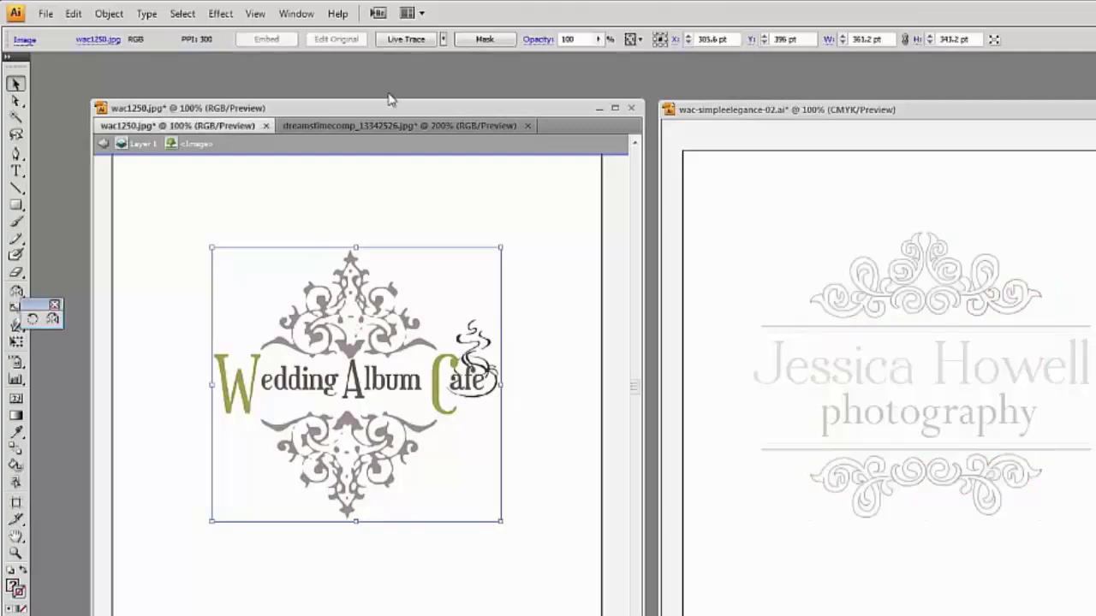
click(405, 40)
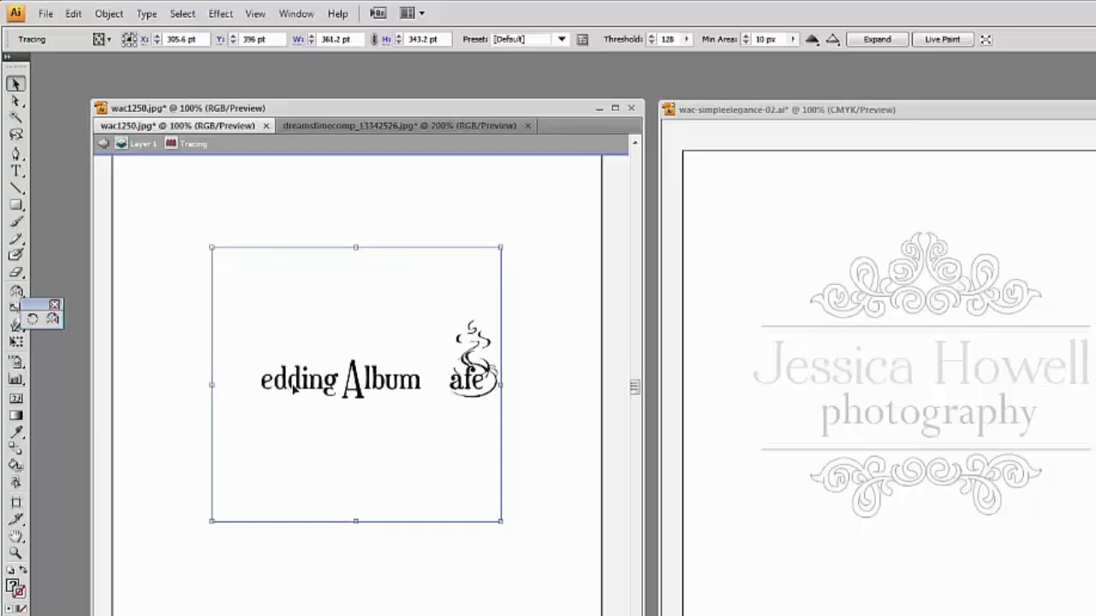
click(73, 13)
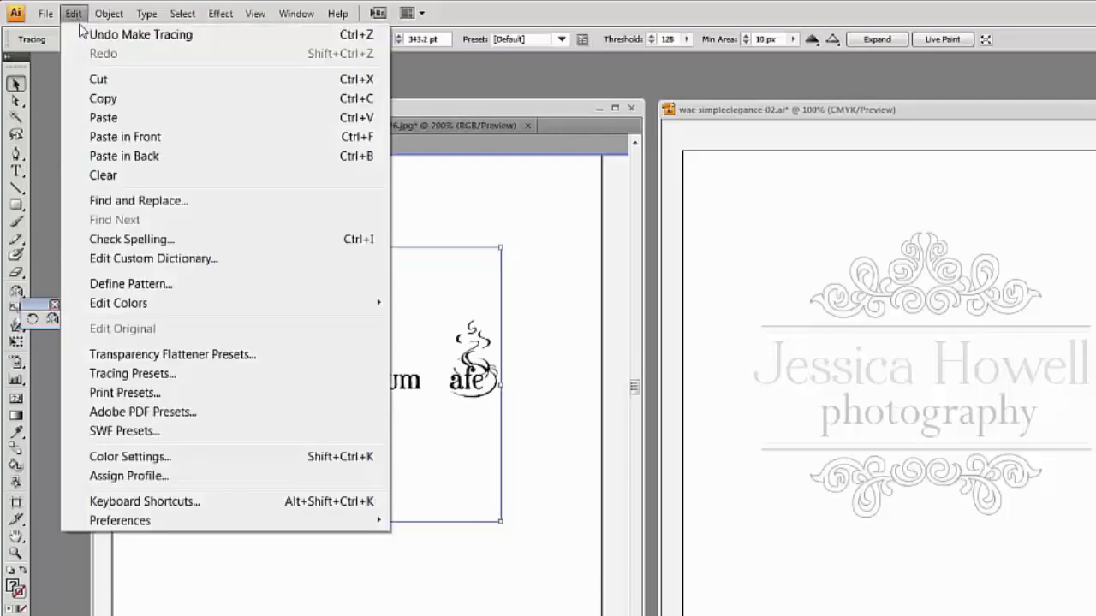
click(110, 36)
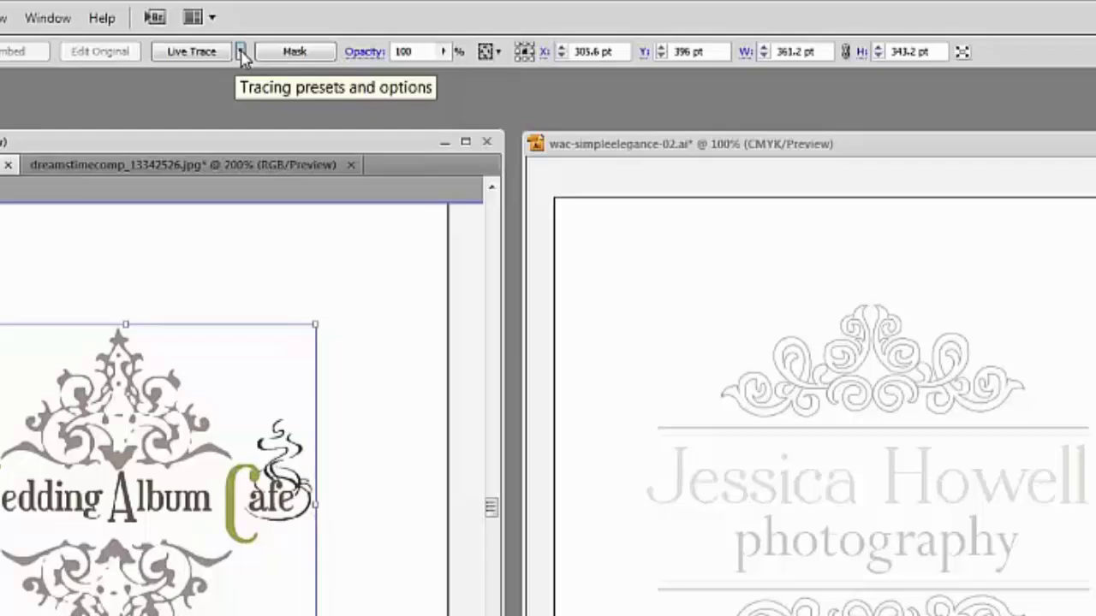
Open the Tracing Options for the logo image and turn on the preview
click(242, 52)
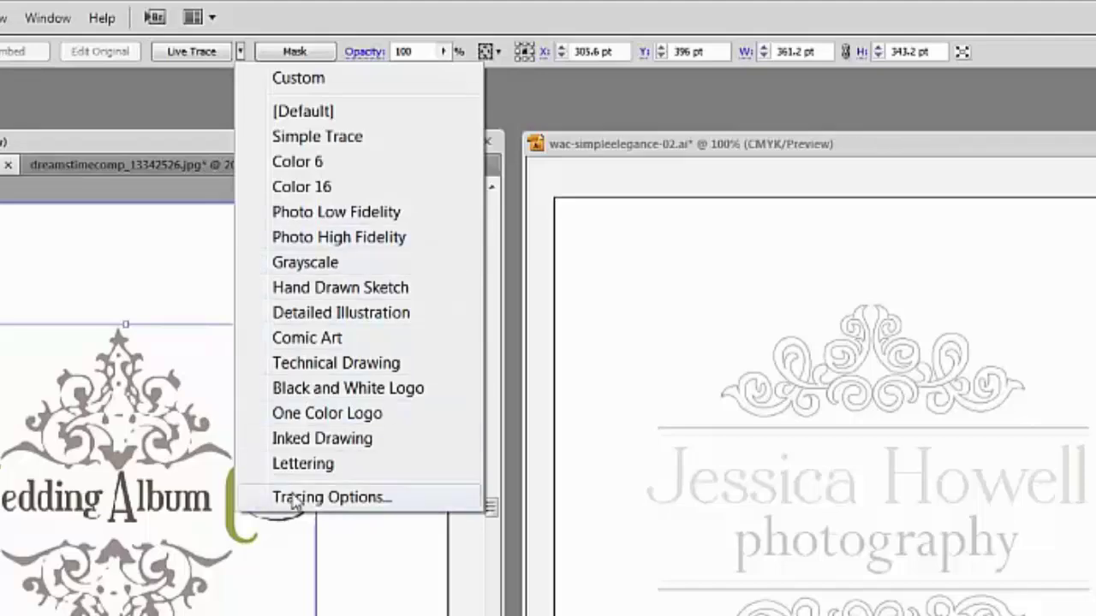
click(293, 501)
mouse_move(164, 287)
mouse_down()
mouse_move(659, 274)
mouse_move(743, 212)
mouse_move(732, 226)
mouse_up()
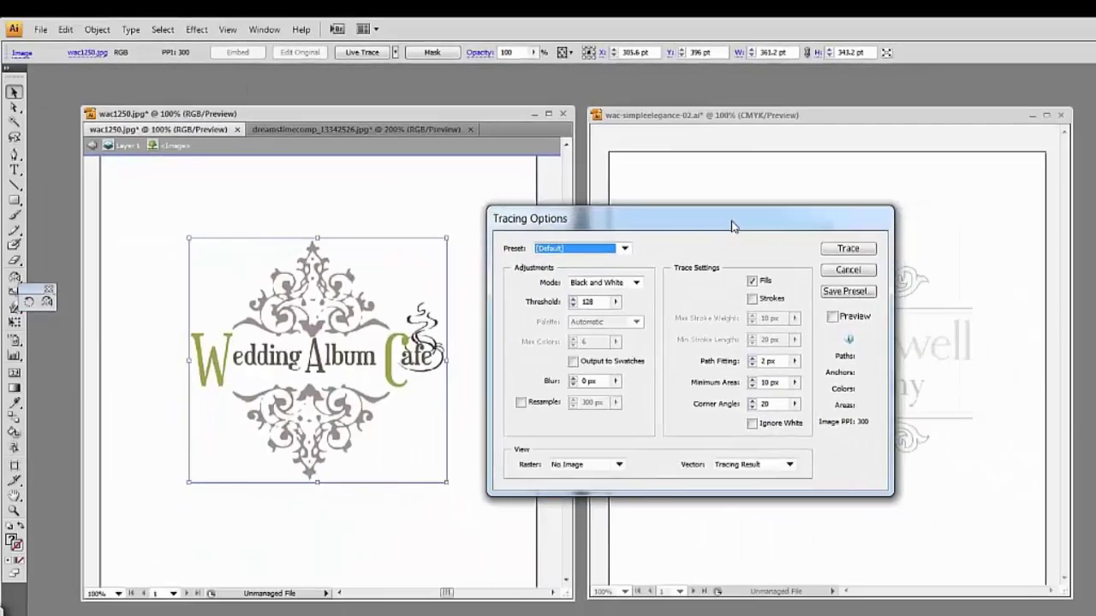
click(832, 317)
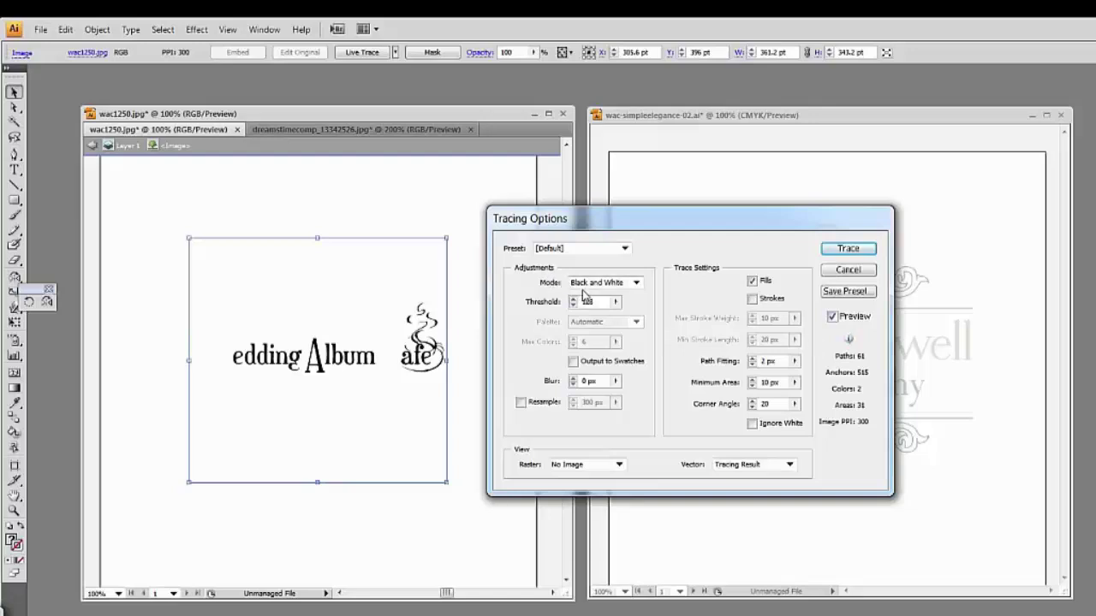
Set the tracing mode to Color, with the Automatic palette and a maximum of 6 colors
click(625, 249)
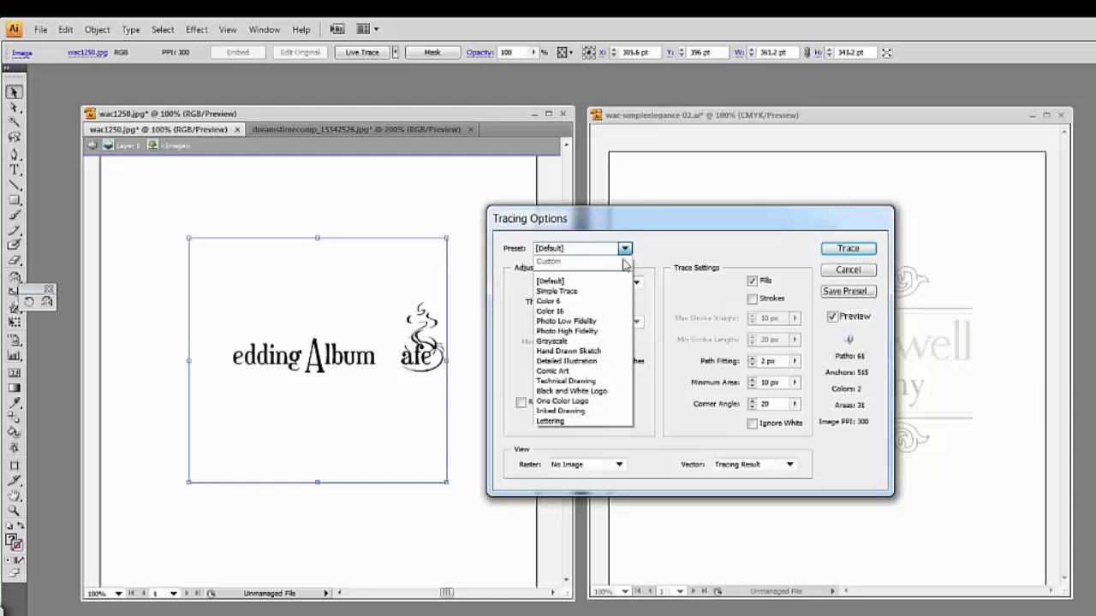
click(661, 253)
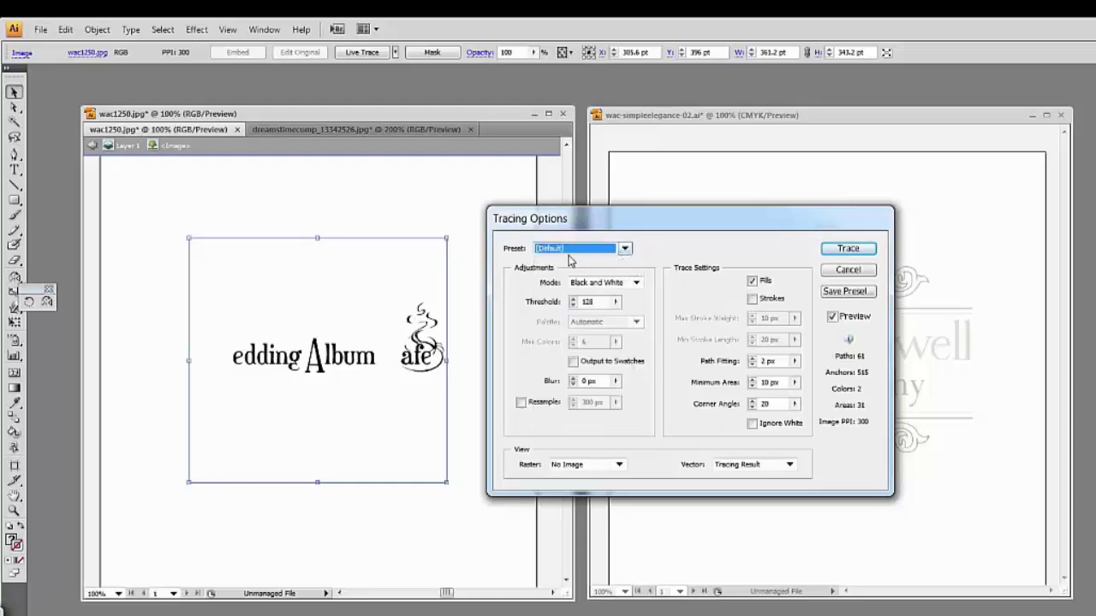
click(636, 284)
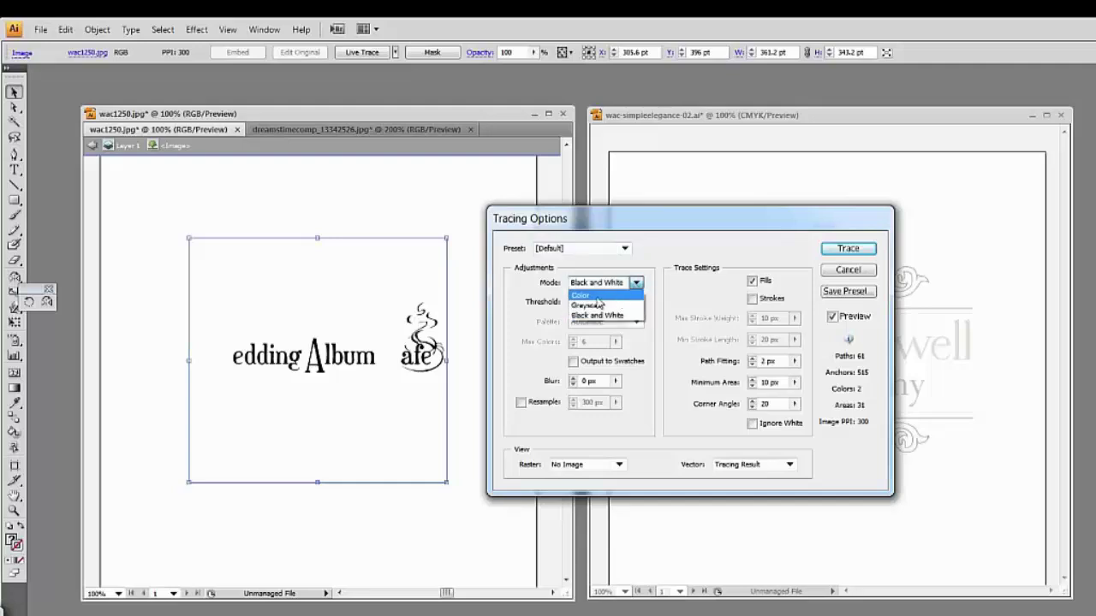
click(595, 297)
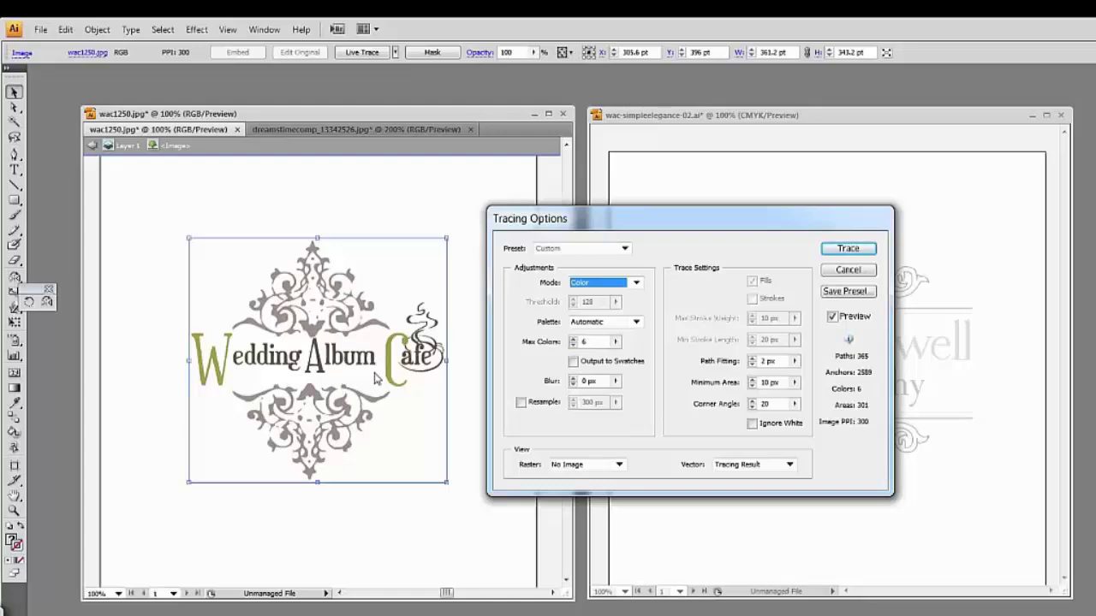
click(636, 322)
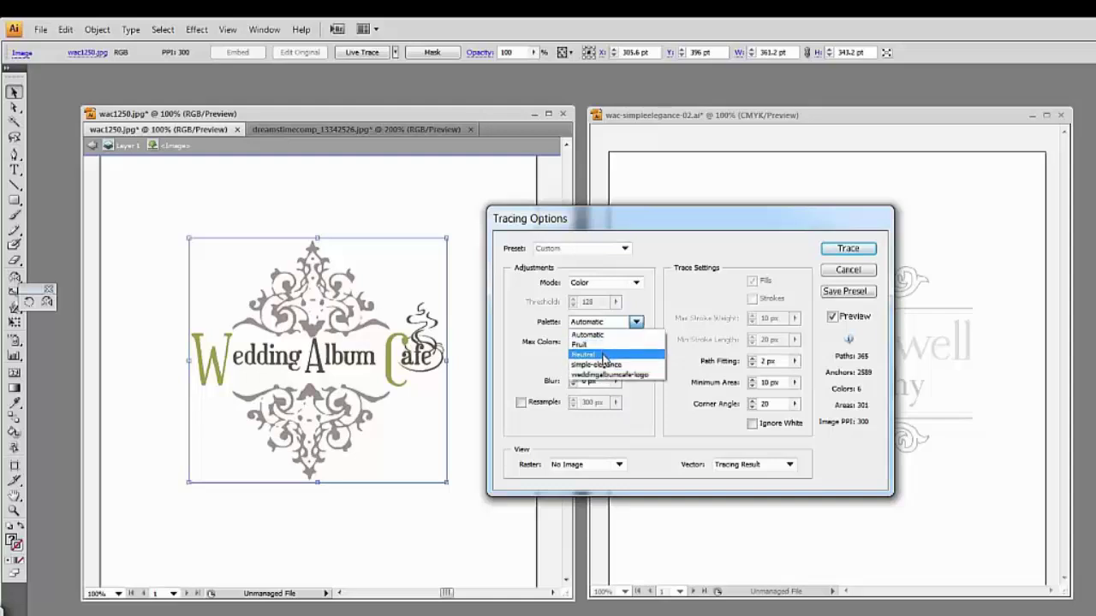
click(675, 314)
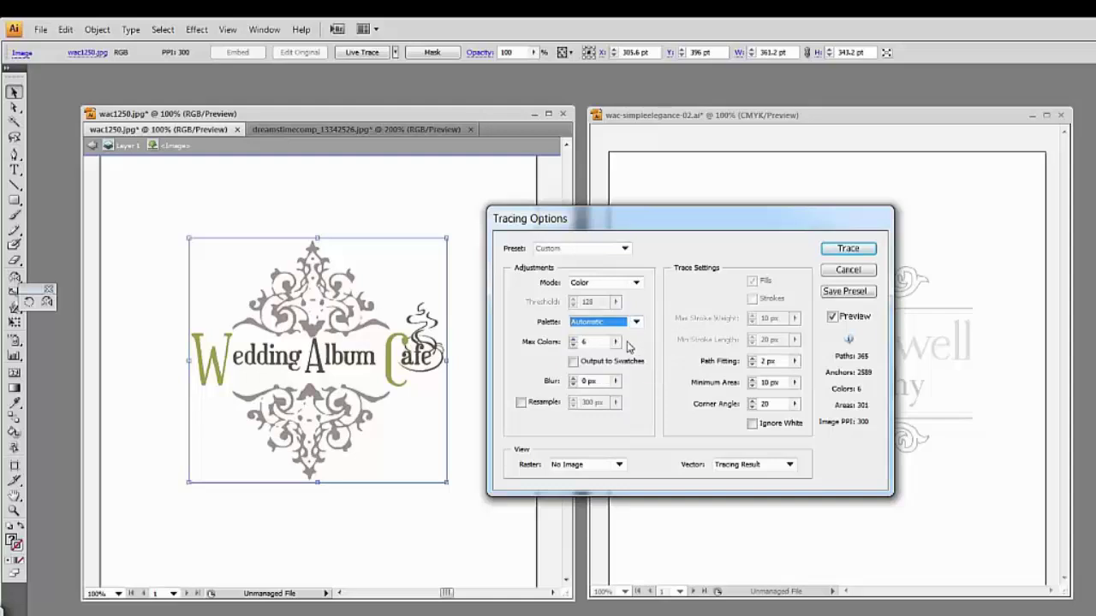
click(578, 343)
key(BackSpace)
text(5)
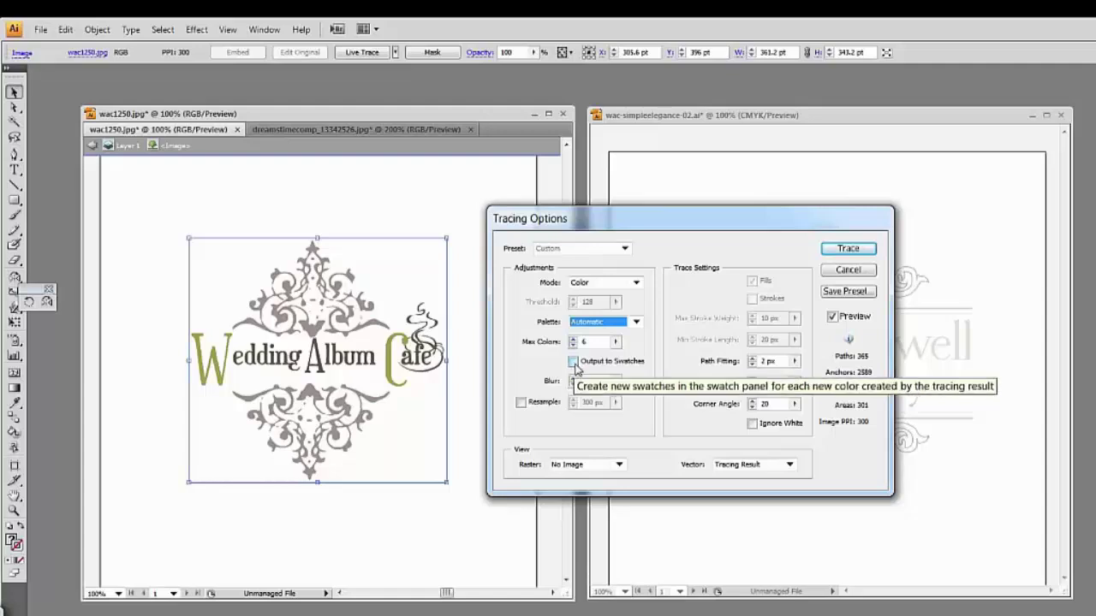
Enable Output to Swatches and Ignore White, and trace the logo image
click(574, 363)
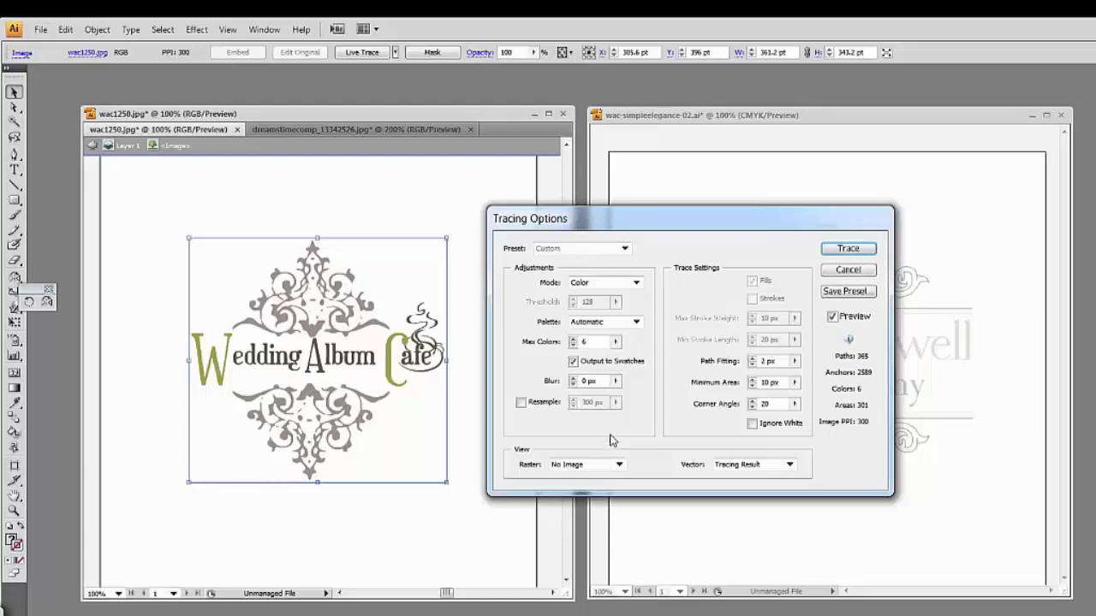
click(753, 426)
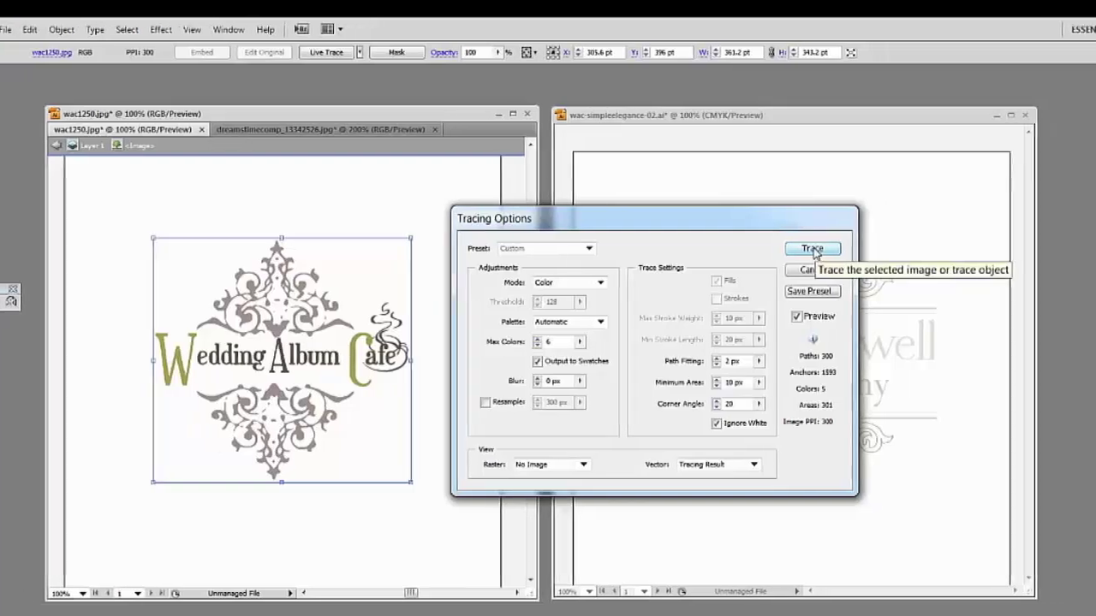
click(849, 249)
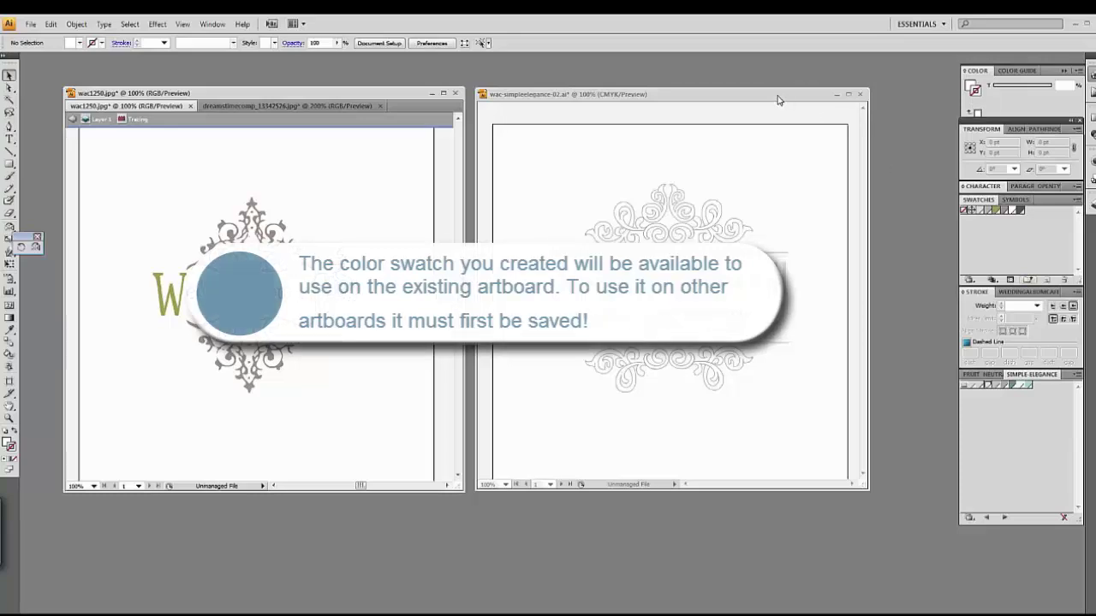
Save the traced logo's swatches as a Swatch Exchange (ASE) library named waclogo.ase in the Swatches folder
click(779, 101)
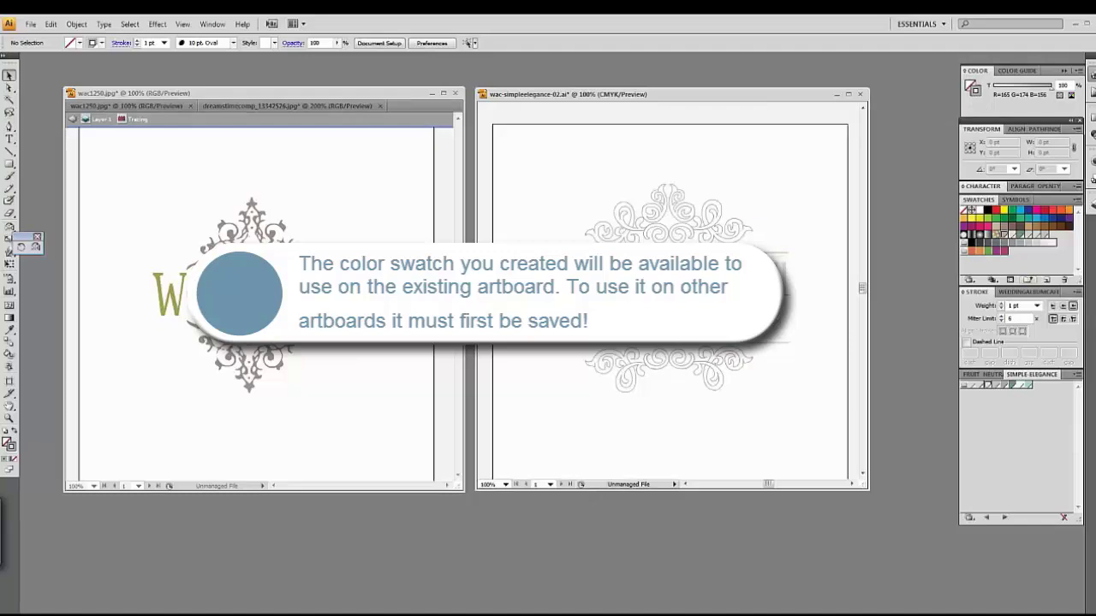
click(232, 91)
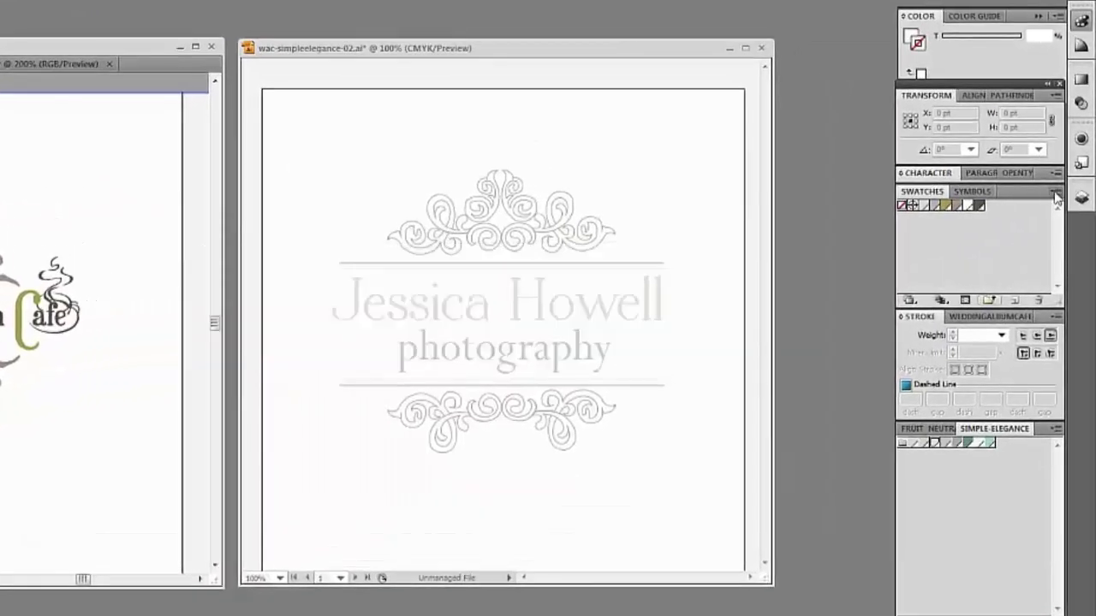
click(1078, 199)
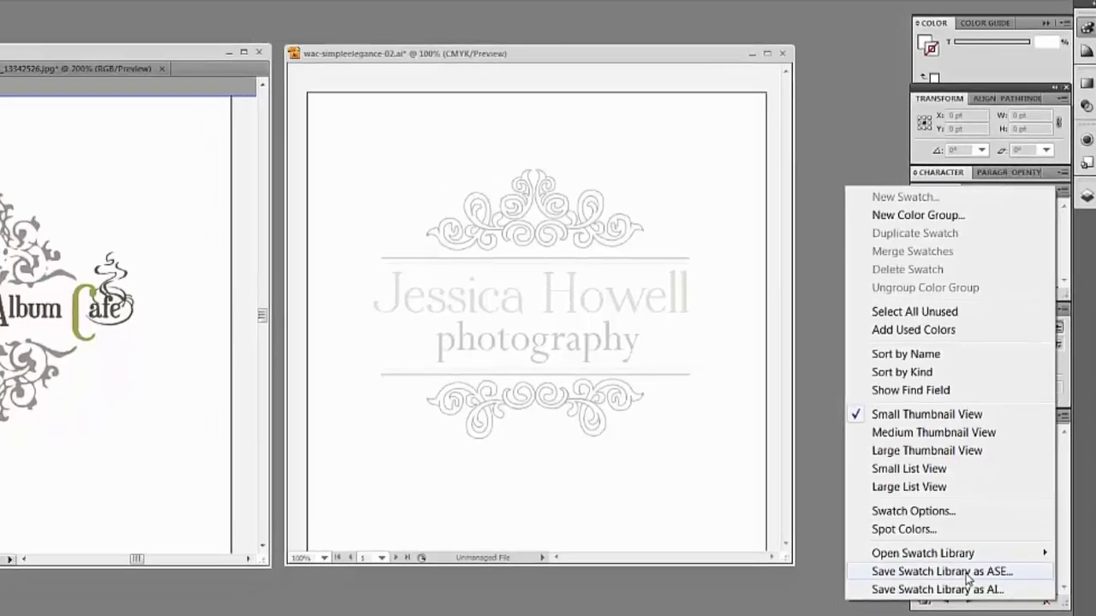
click(955, 597)
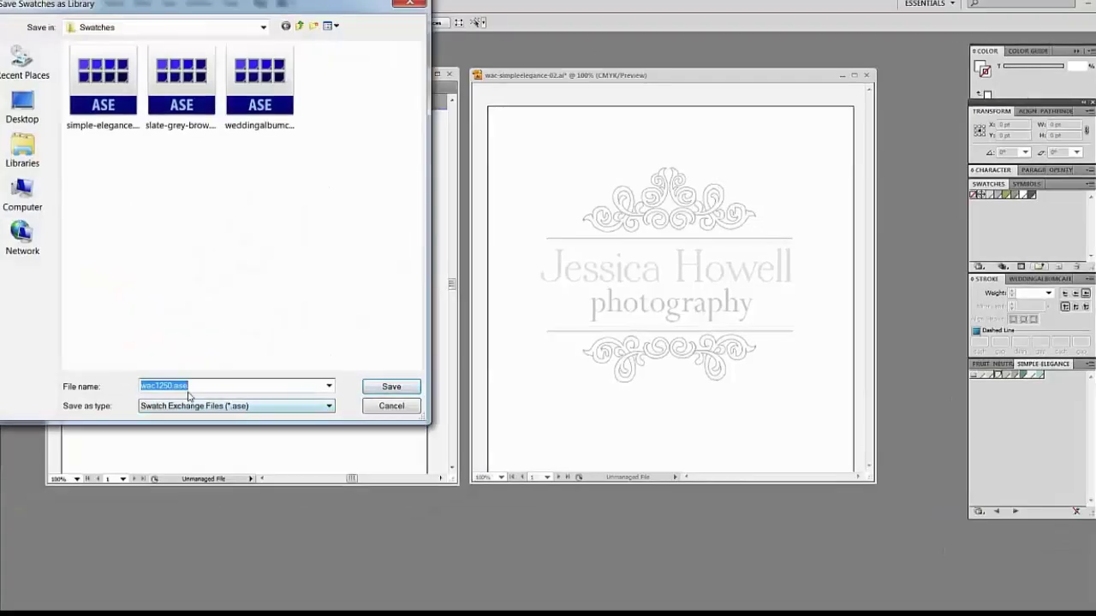
click(168, 387)
drag(158, 386, 154, 386)
text(logo)
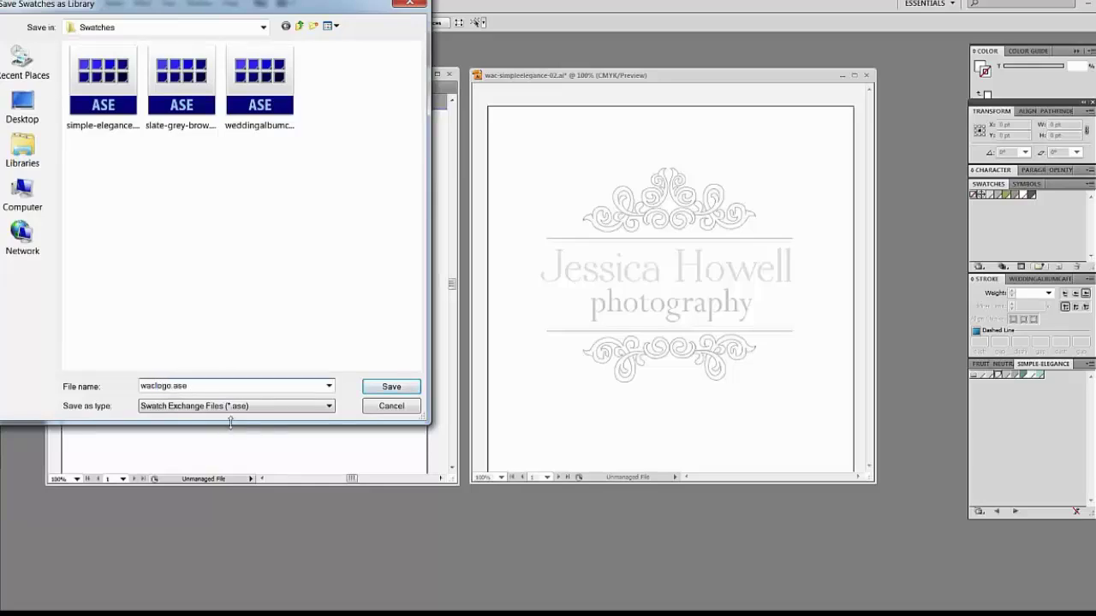
click(391, 388)
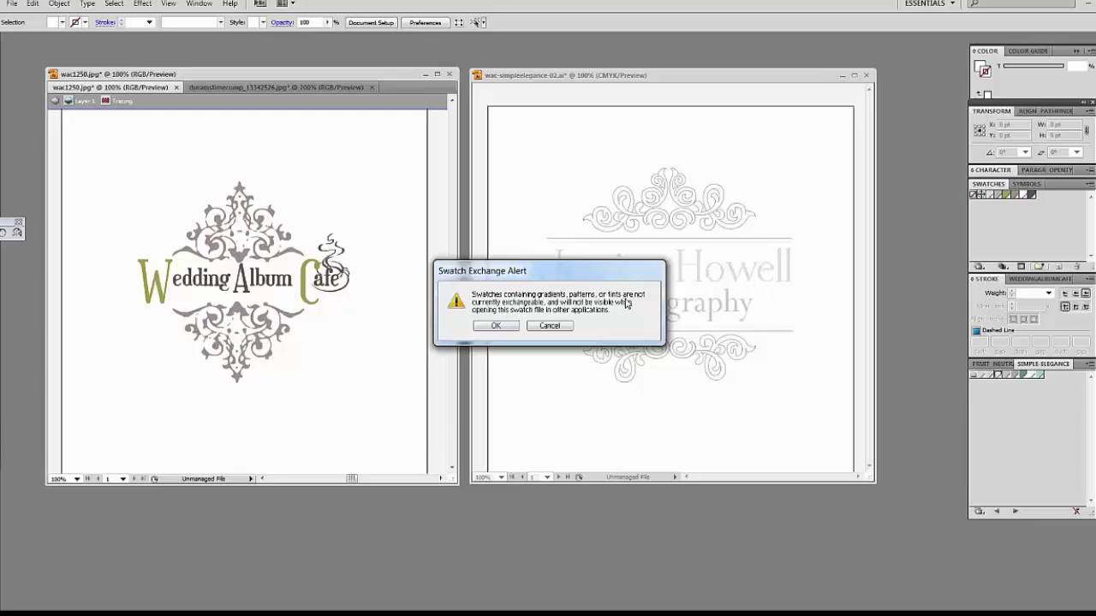
click(495, 326)
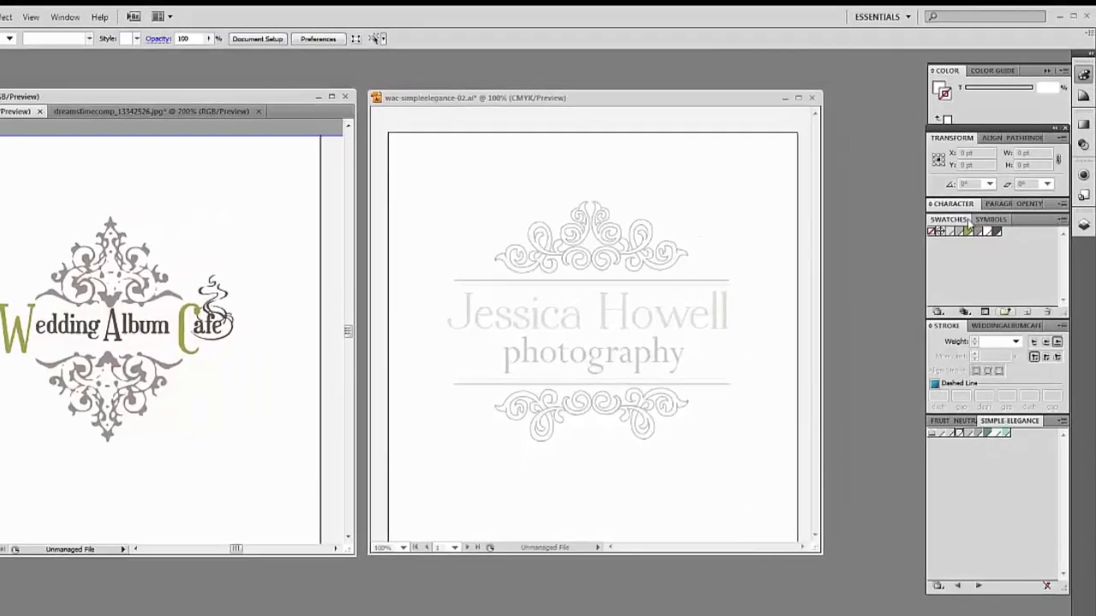
Look through the user-defined swatch libraries for the saved waclogo library
click(1063, 221)
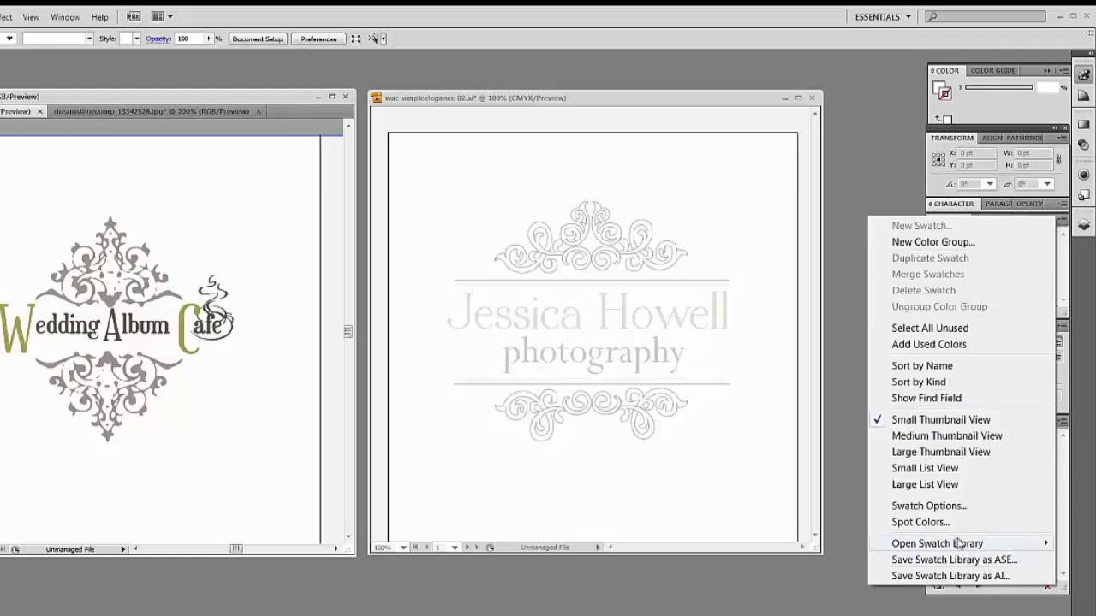
mouse_move(965, 549)
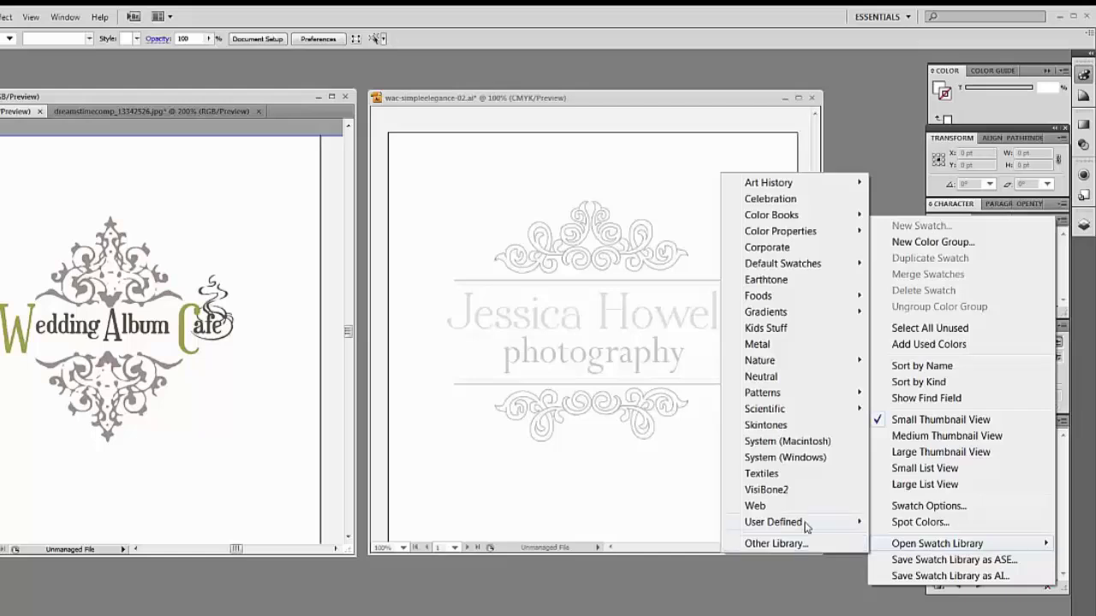
mouse_move(805, 527)
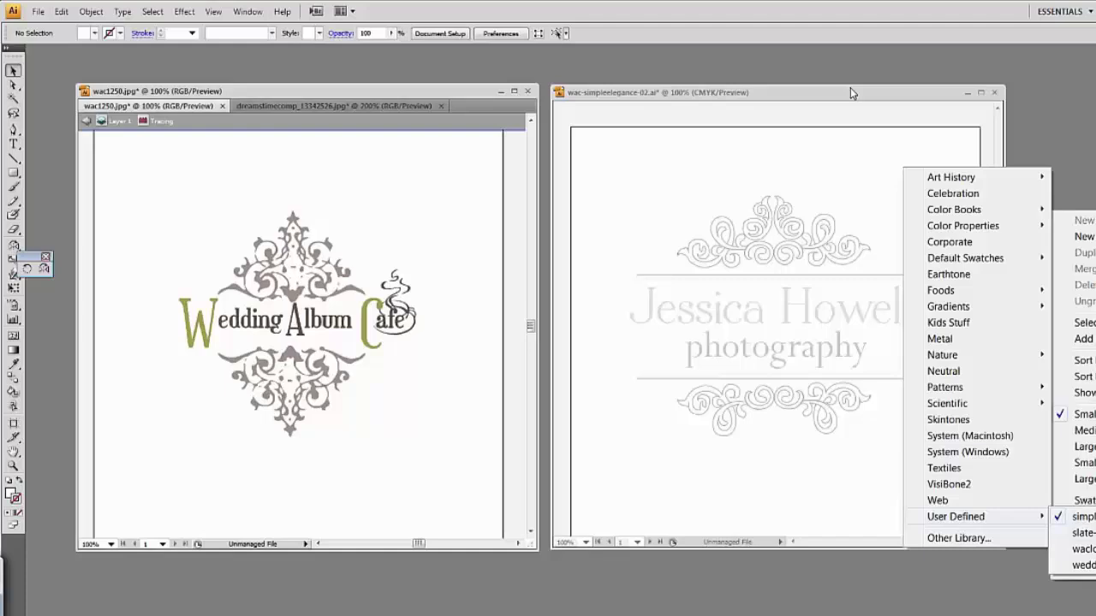
click(850, 88)
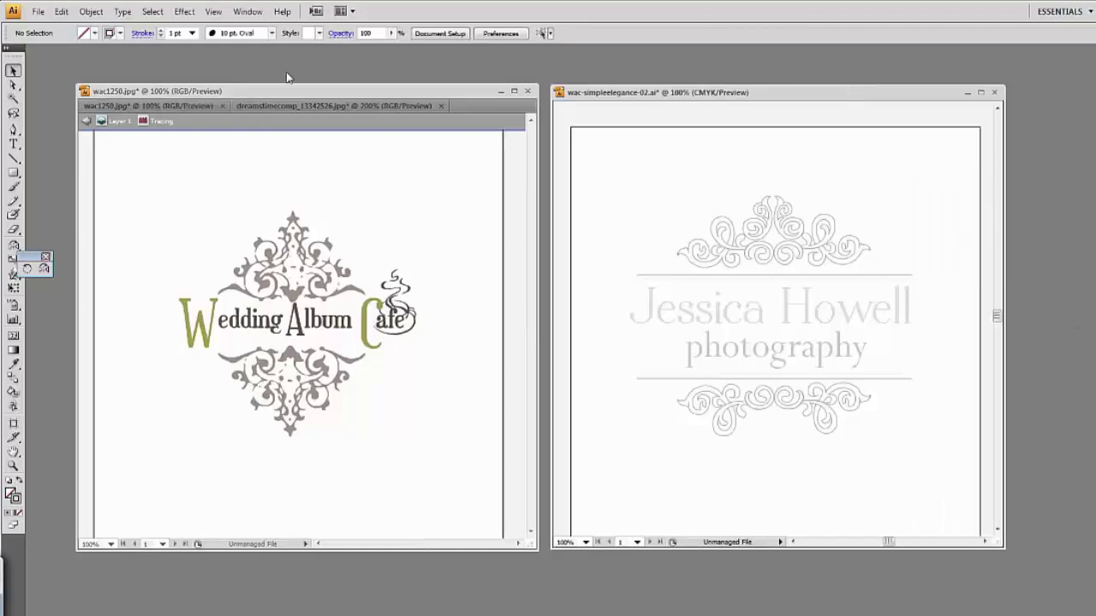
Open the Tracing Options for the floral invitation image in dreamstimecomp_13342526.jpg and turn on the preview
click(317, 107)
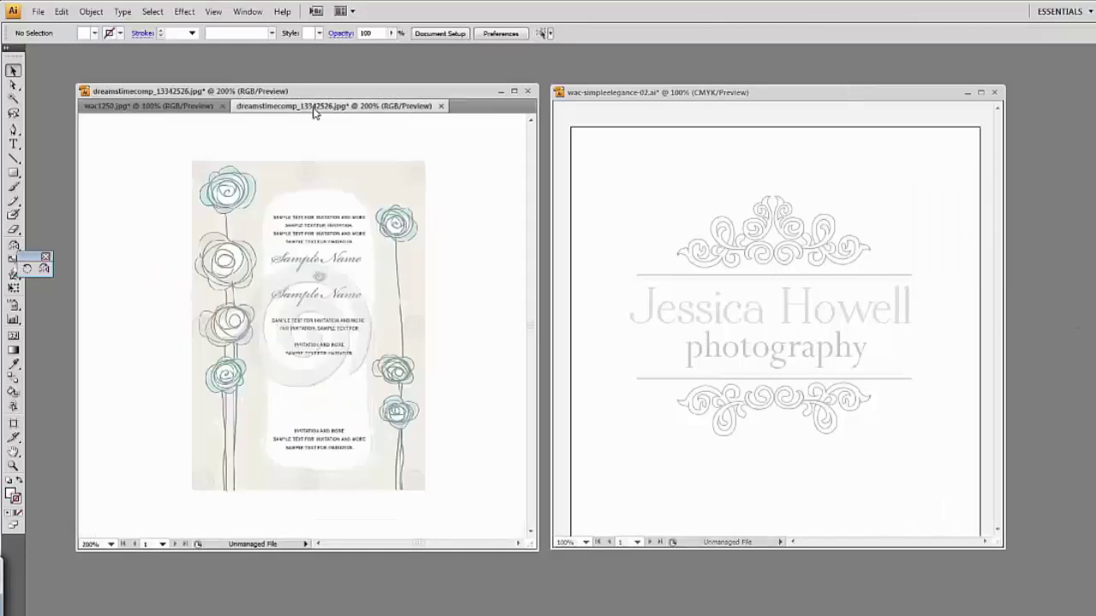
click(110, 544)
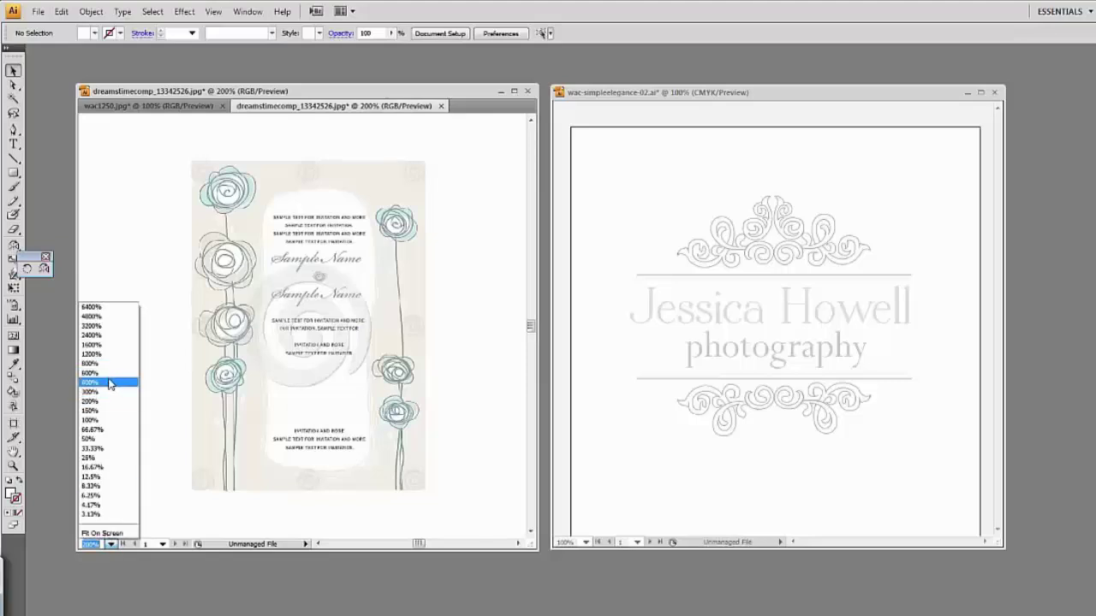
click(113, 387)
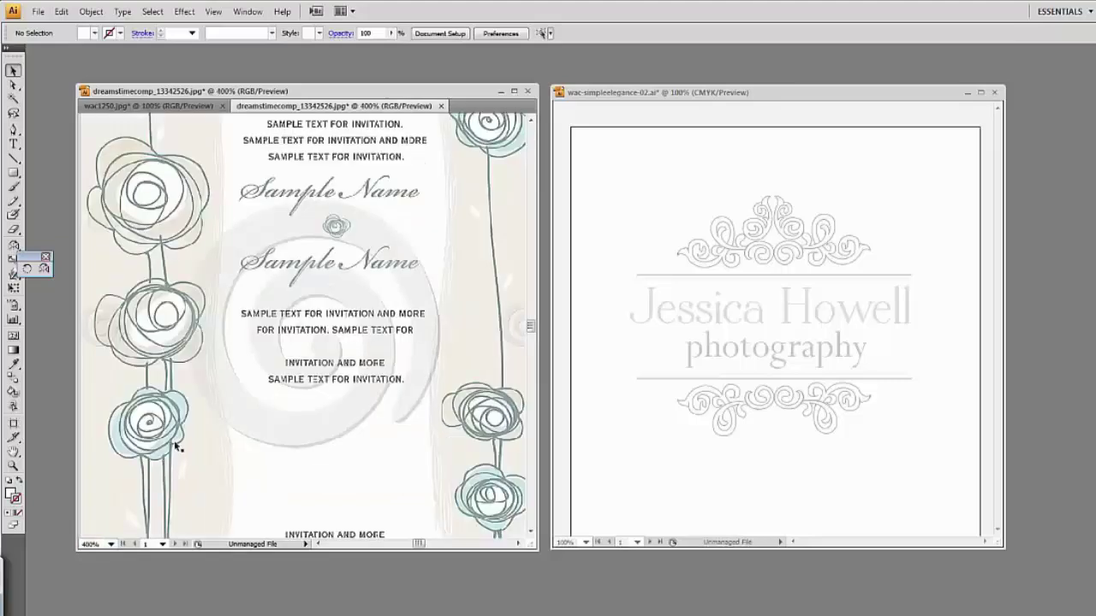
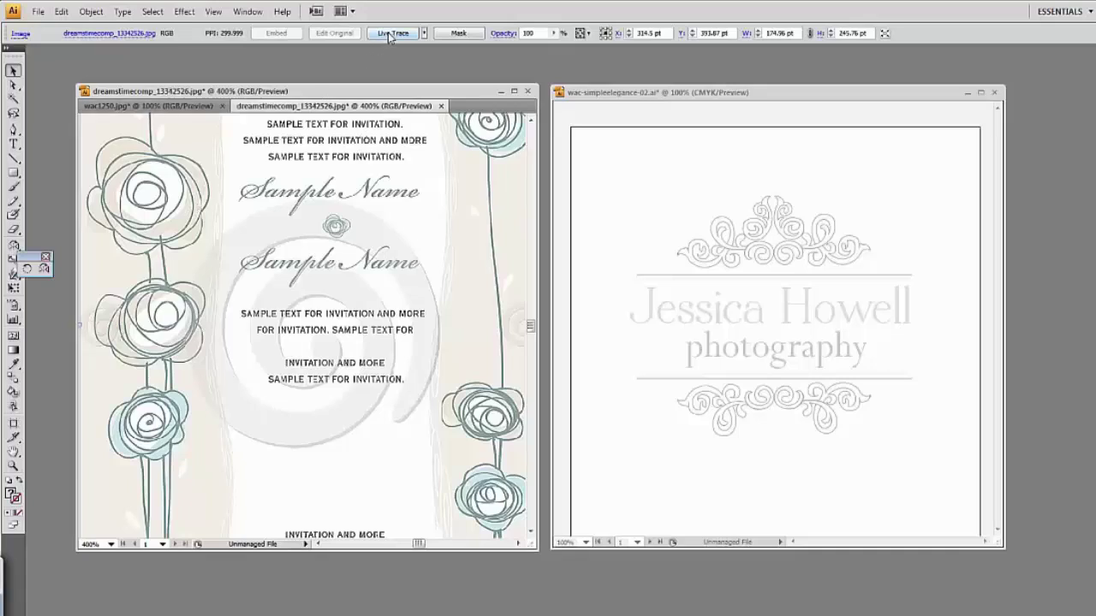
click(424, 34)
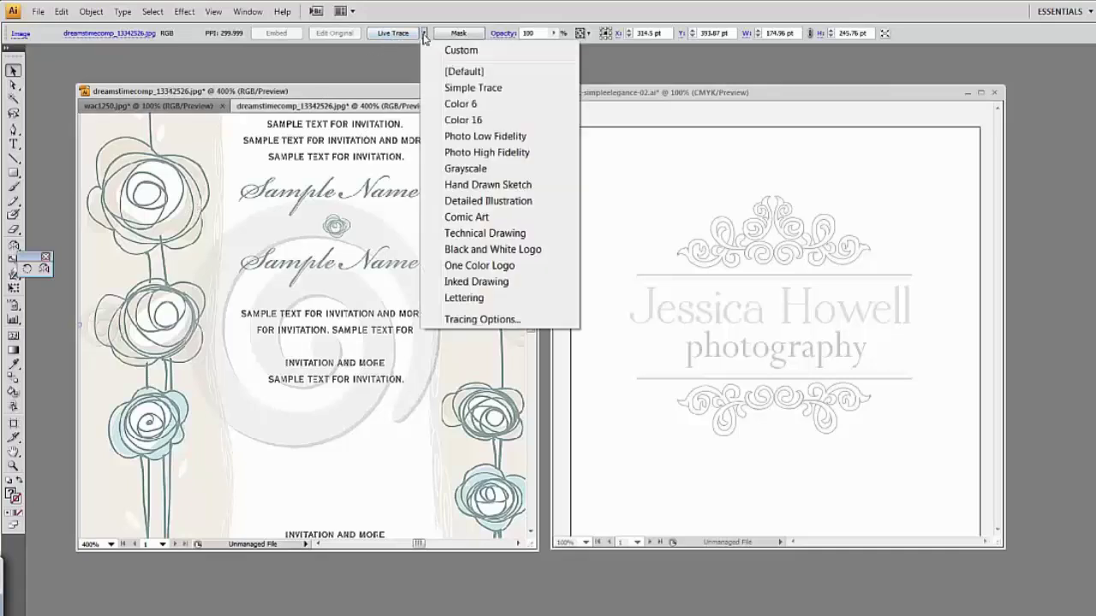
click(463, 319)
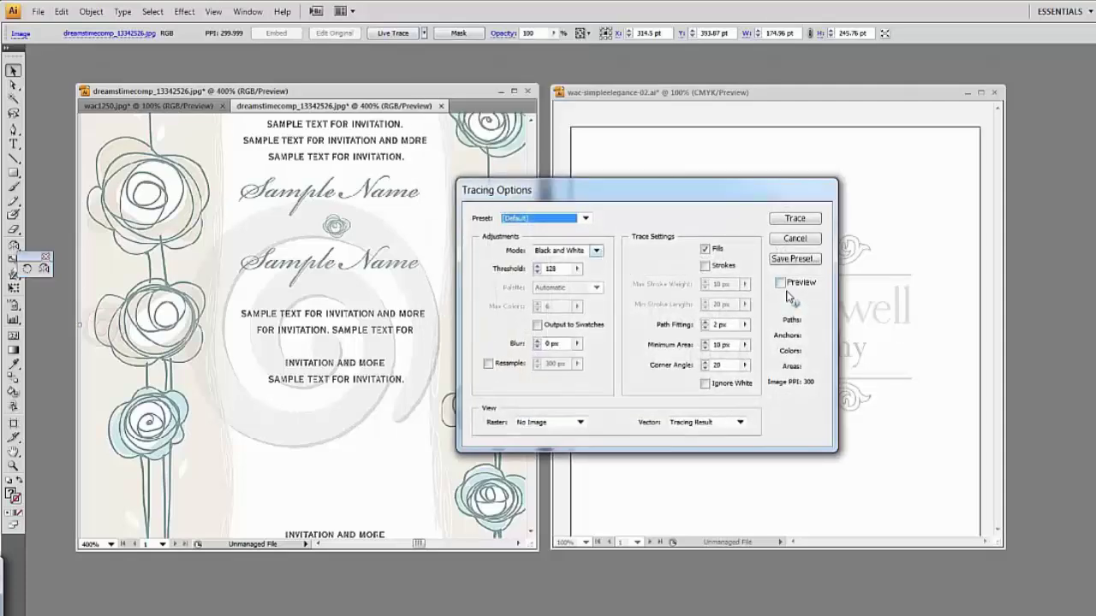
click(780, 284)
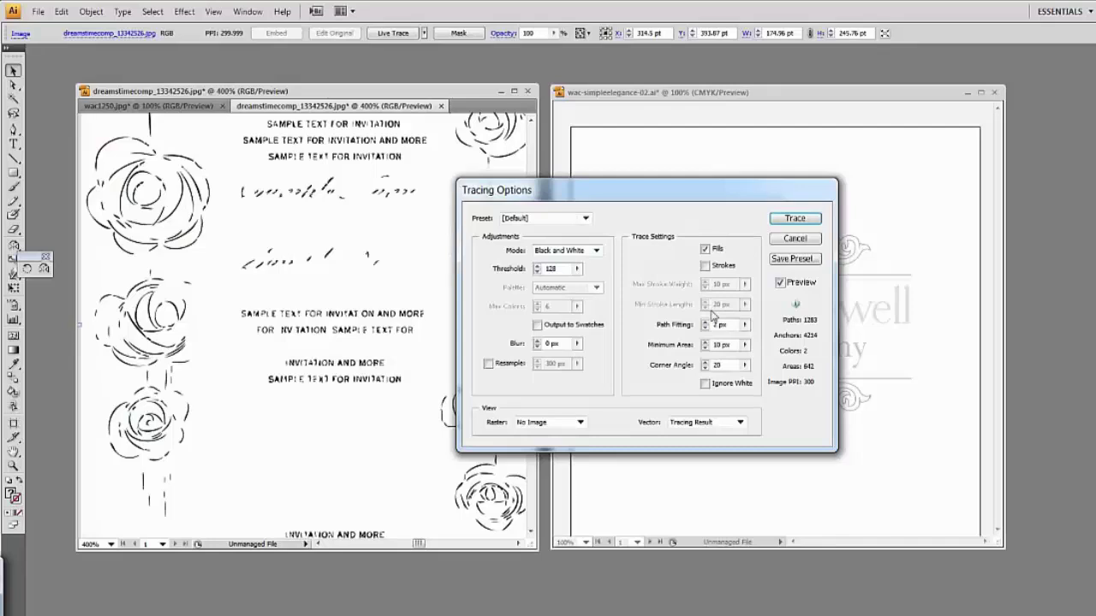
Set the invitation's tracing mode to Color with a maximum of 12 colors
click(597, 250)
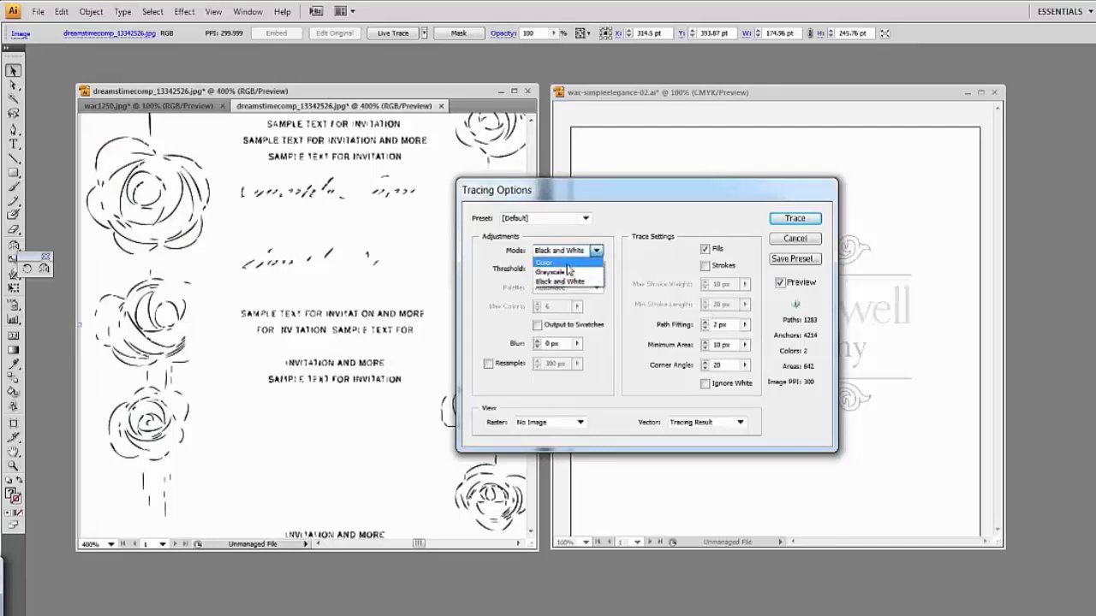
click(555, 262)
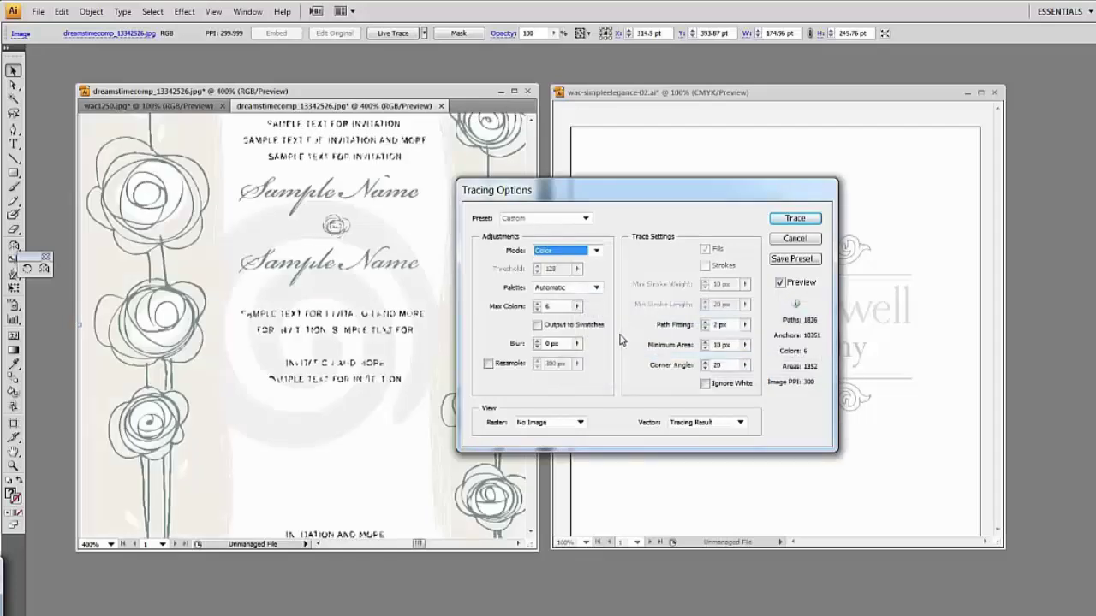
click(538, 305)
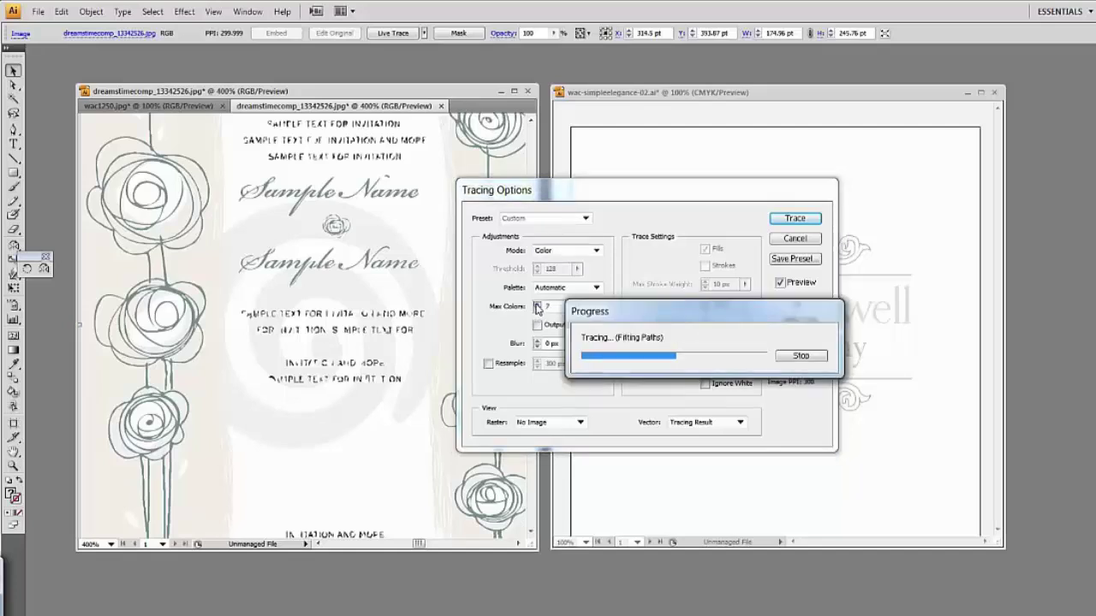
click(537, 309)
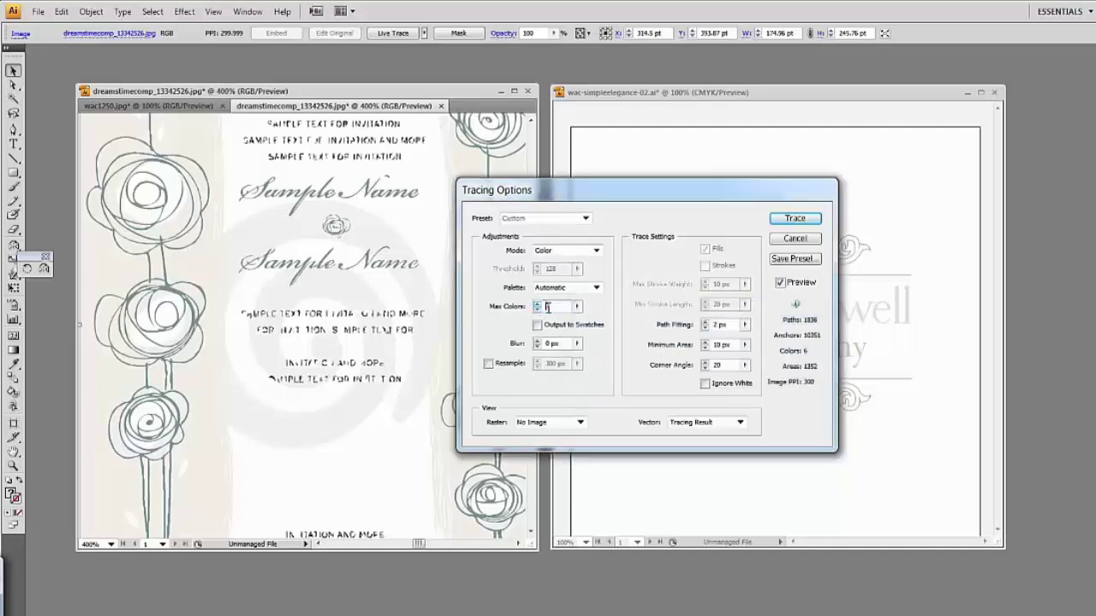
click(13, 586)
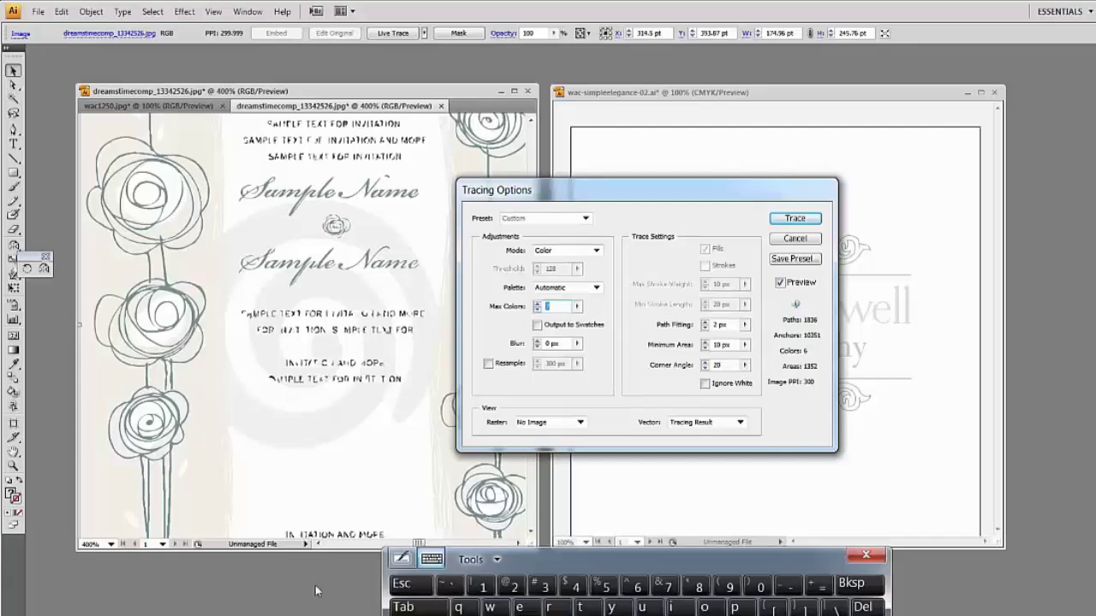
click(485, 585)
click(528, 591)
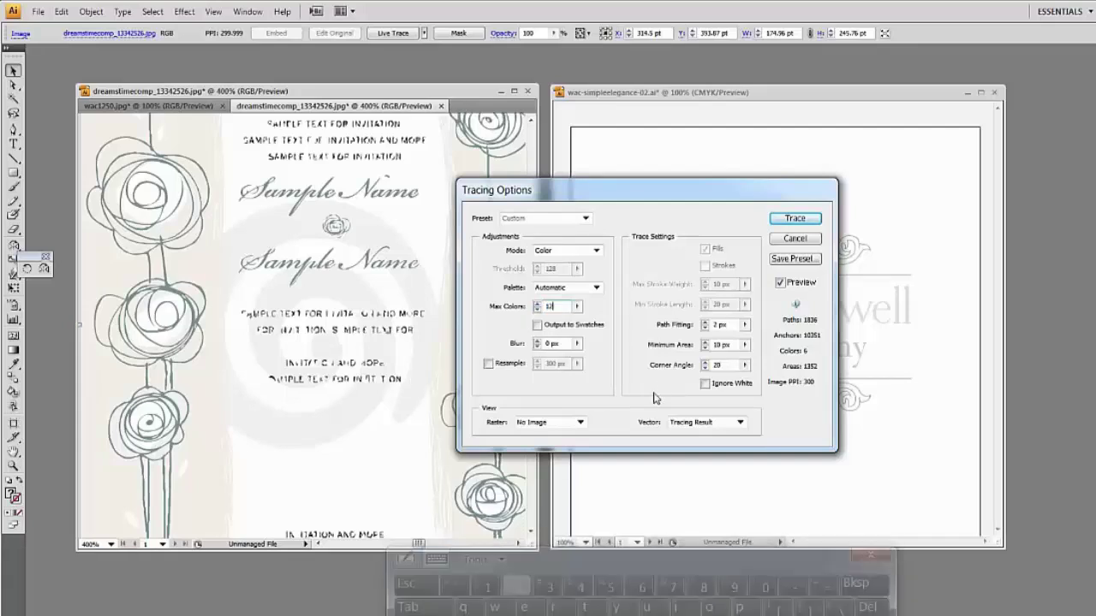
Enable Output to Swatches and Ignore White, and trace the invitation image
click(538, 327)
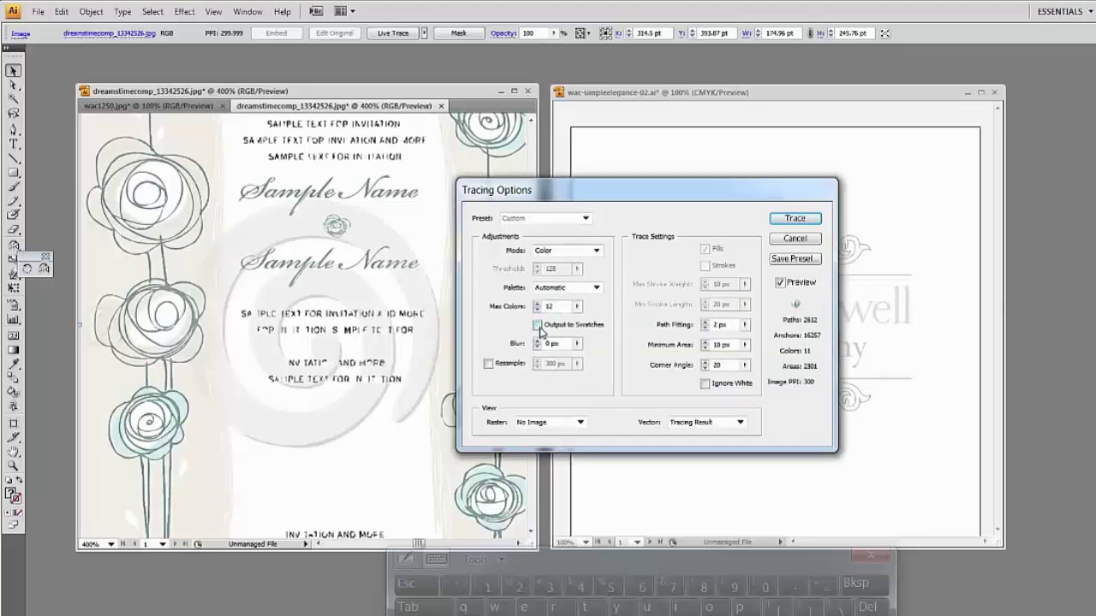
click(540, 329)
click(704, 384)
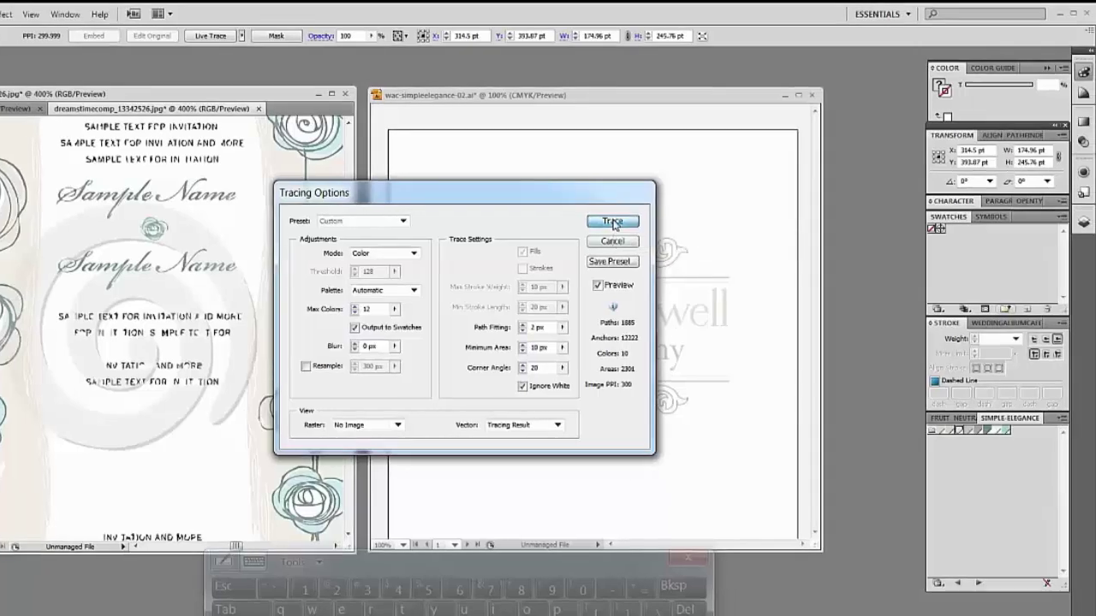
click(795, 219)
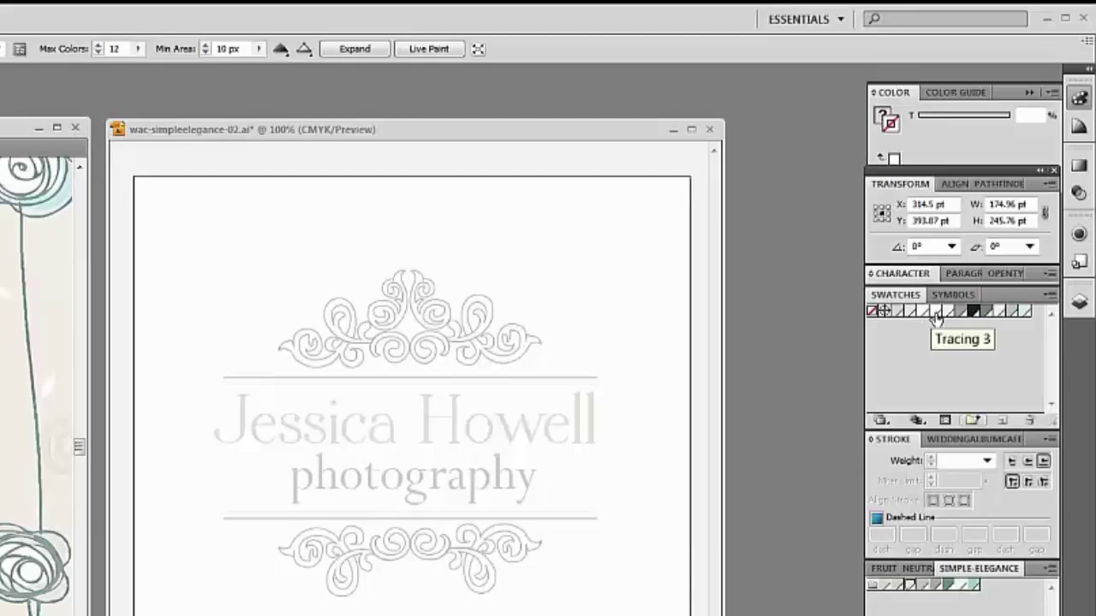
Save the invitation's traced swatches as a Swatch Exchange (ASE) library named invitation.ase in the Swatches folder
click(1048, 296)
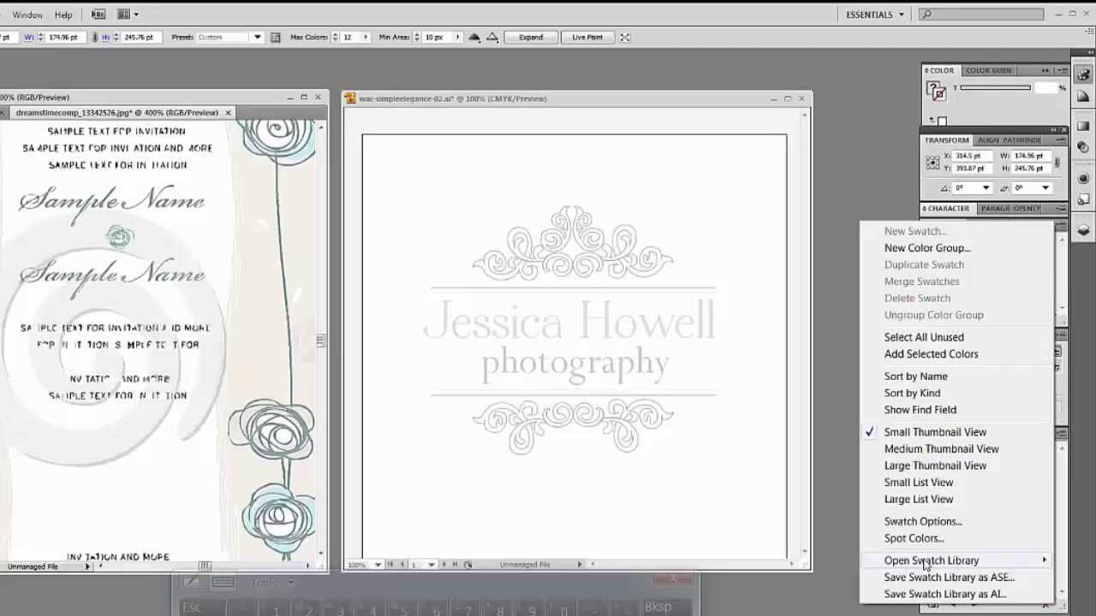
mouse_move(932, 567)
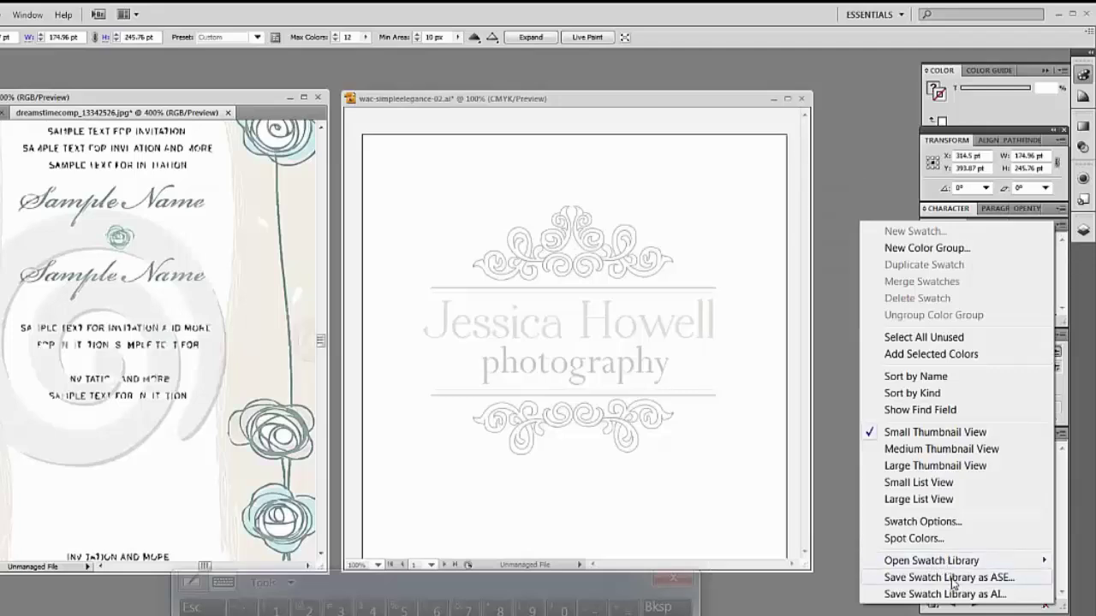
click(951, 579)
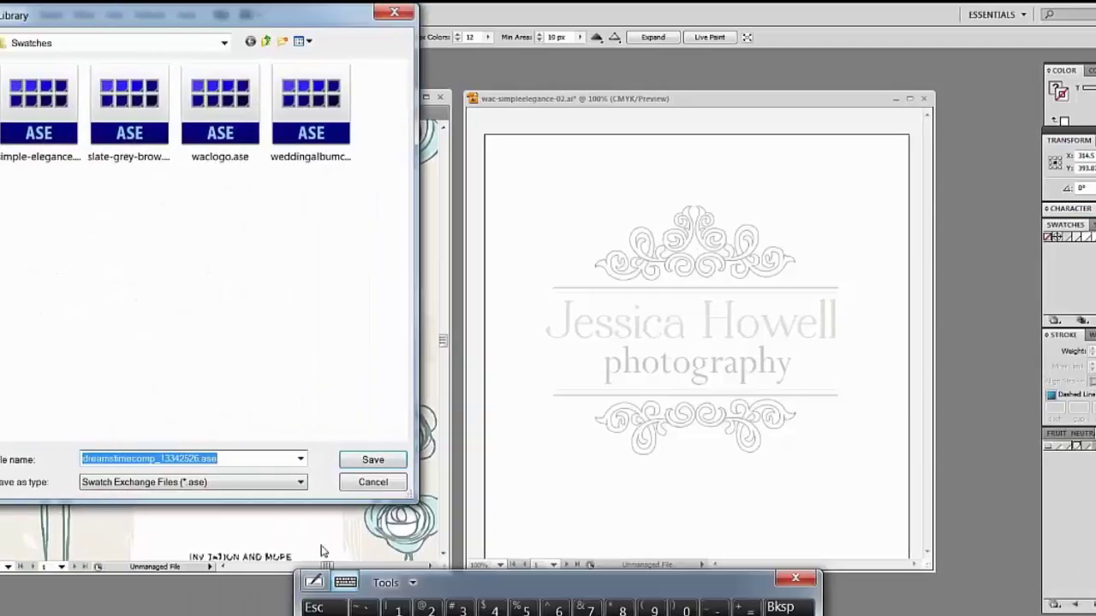
click(195, 460)
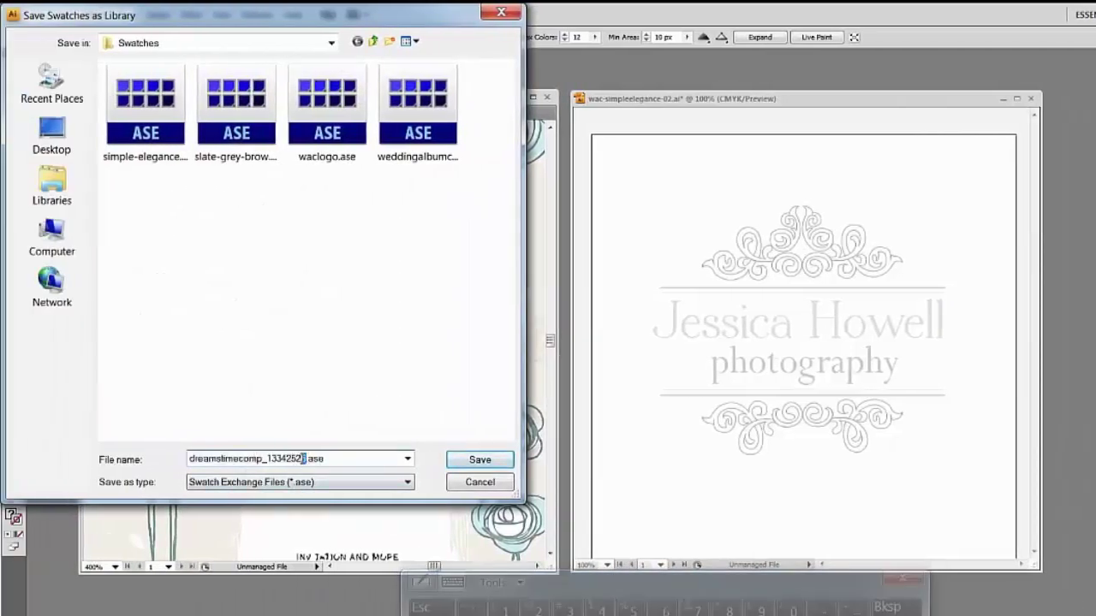
drag(303, 459, 157, 463)
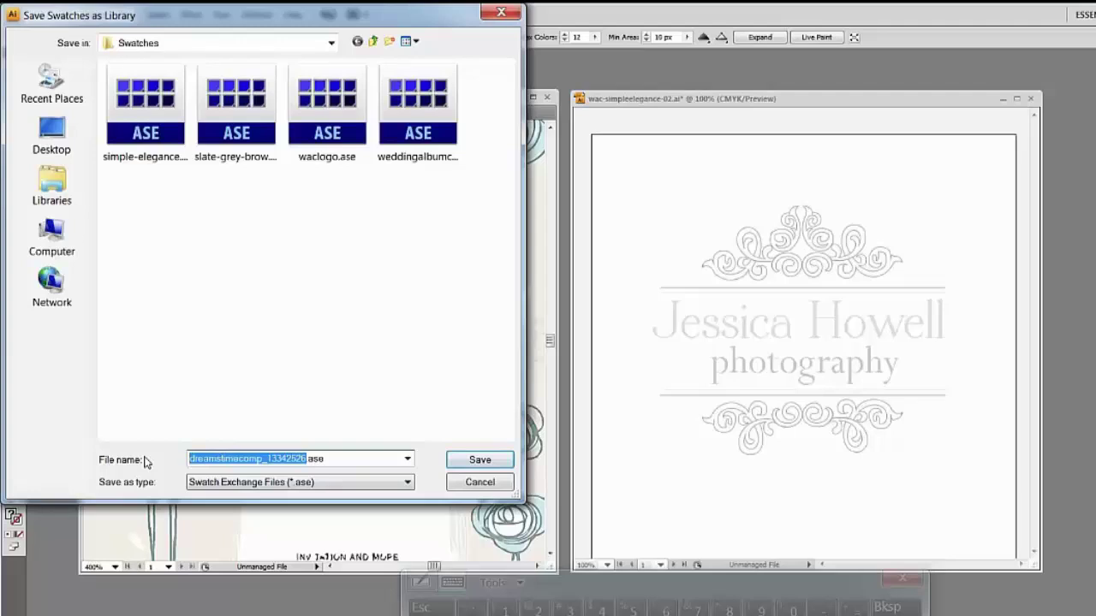
text(invitation)
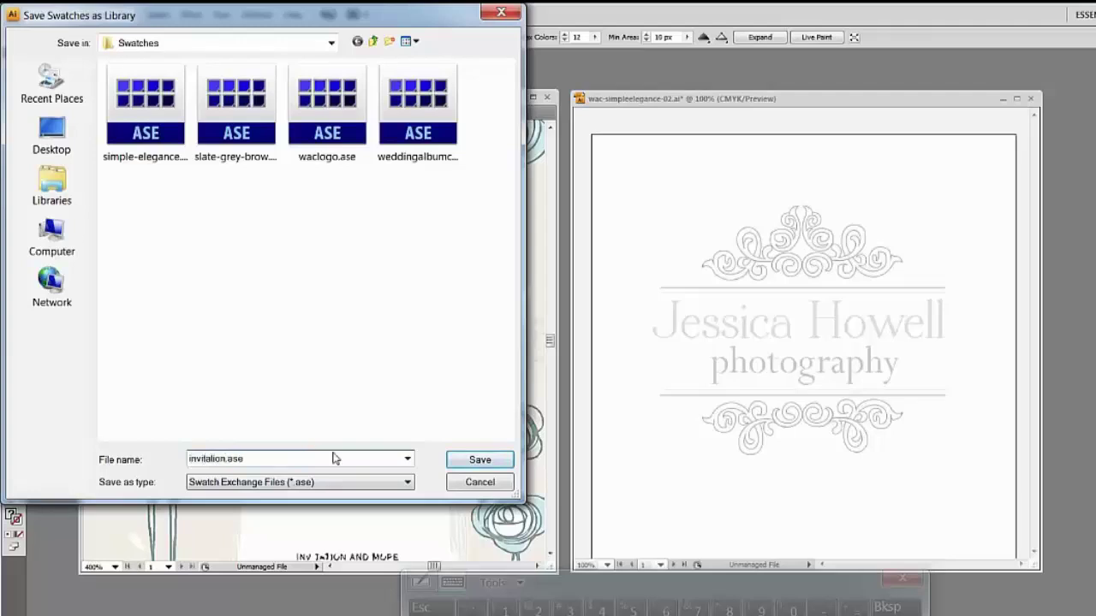
click(479, 463)
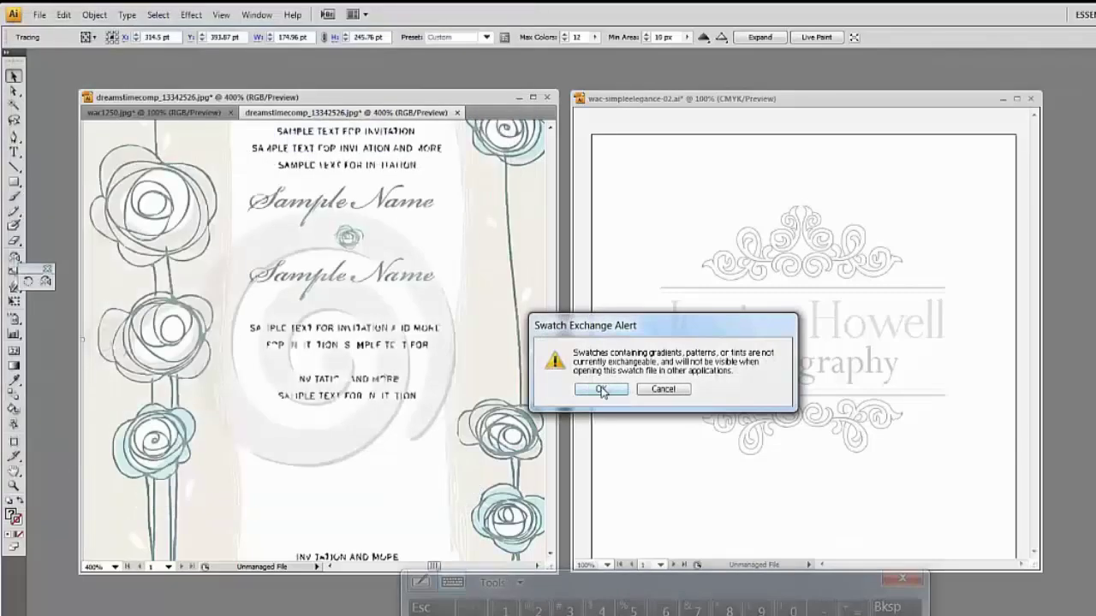
click(602, 390)
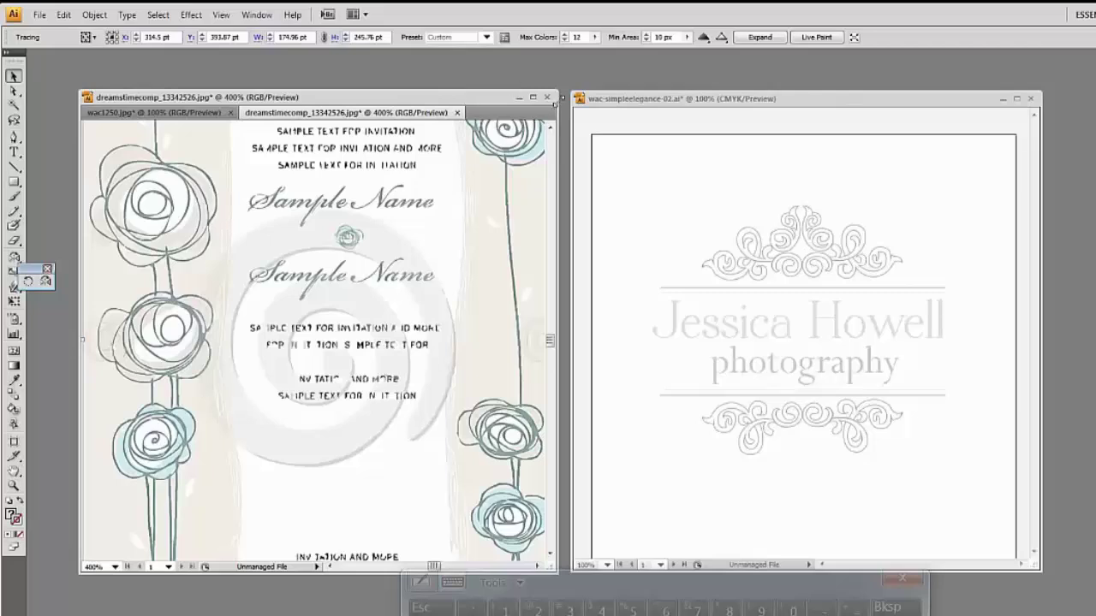
Close dreamstimecomp_13342526.jpg and wac1250.jpg without saving, and move the wac-simpleelegance-02.ai window into the freed space
click(548, 97)
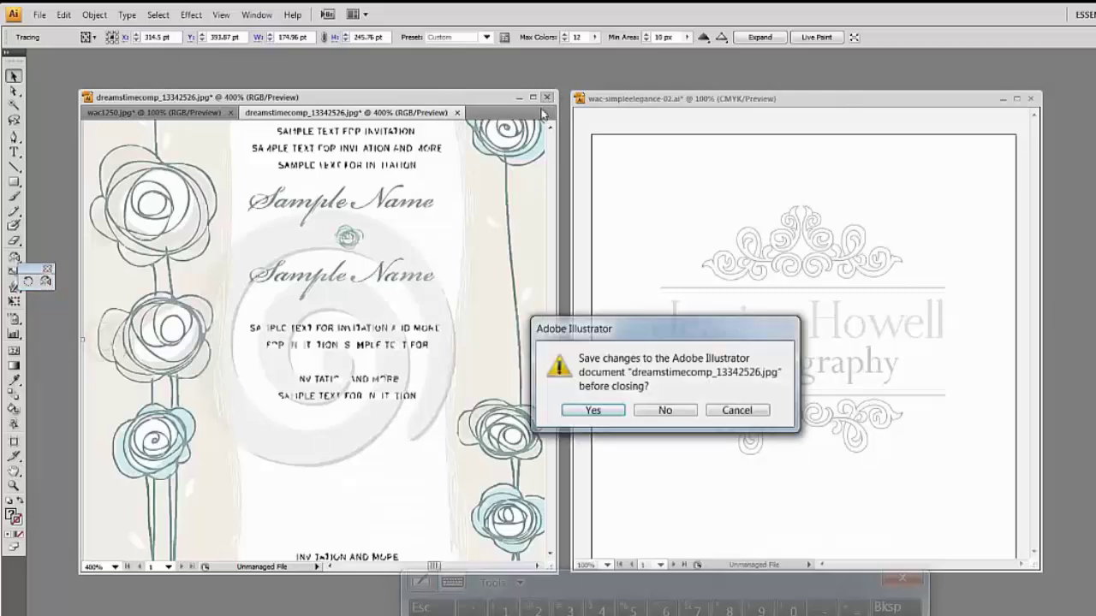
click(665, 412)
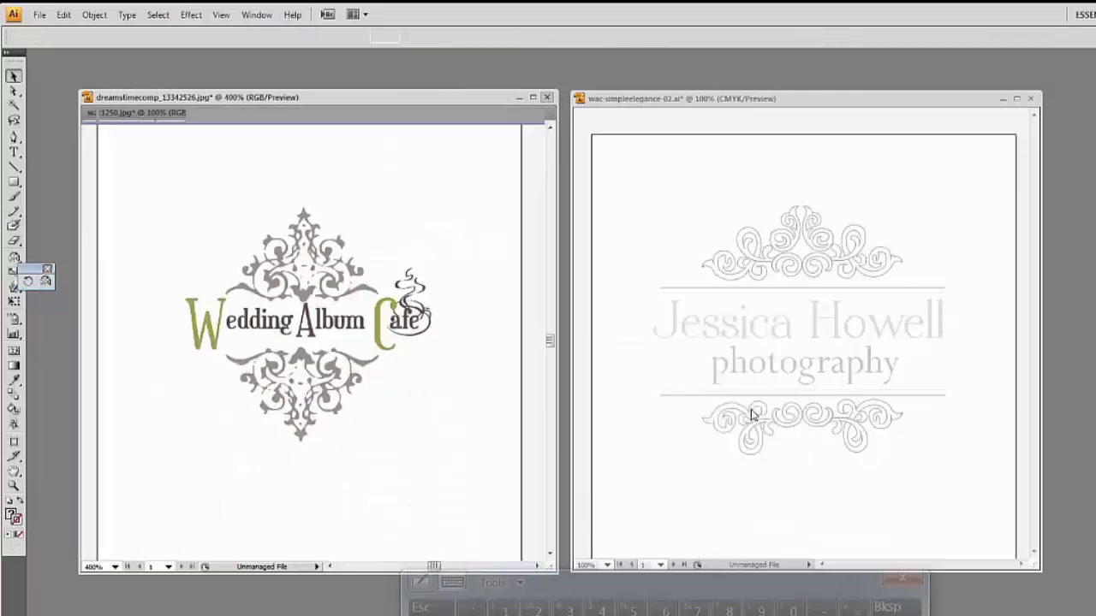
key(ctrl+w)
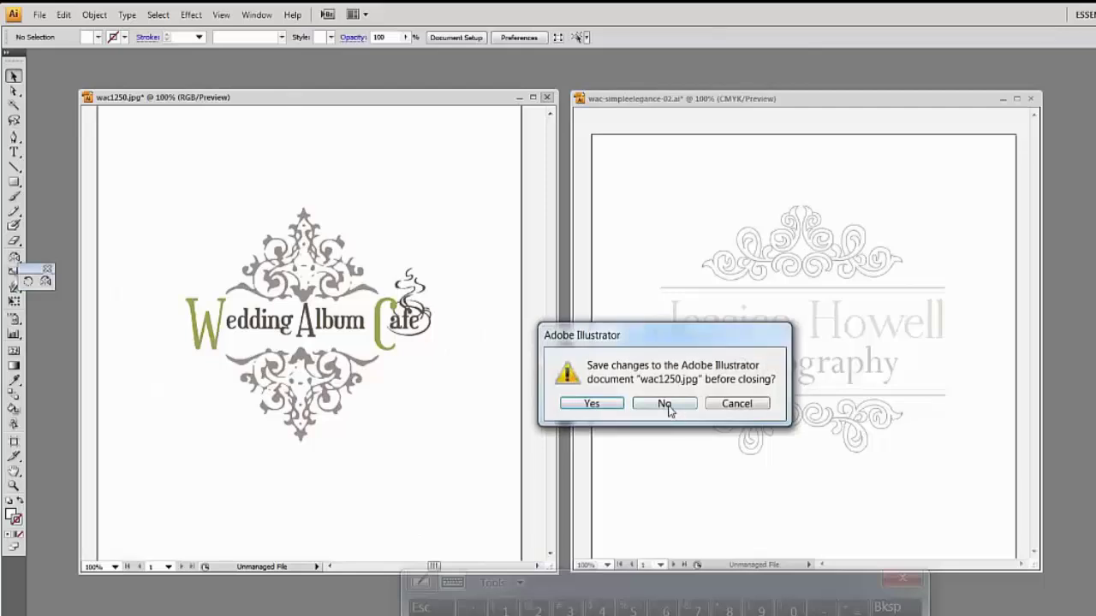
click(668, 407)
drag(872, 99, 392, 102)
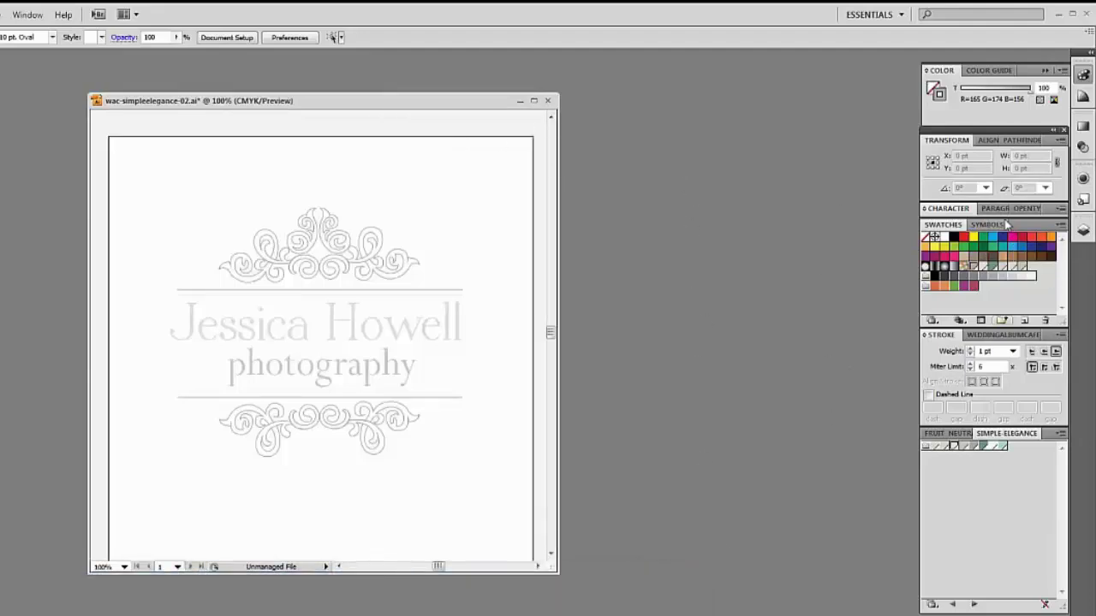
Open the user-defined invitation swatch library
click(1062, 226)
mouse_move(977, 565)
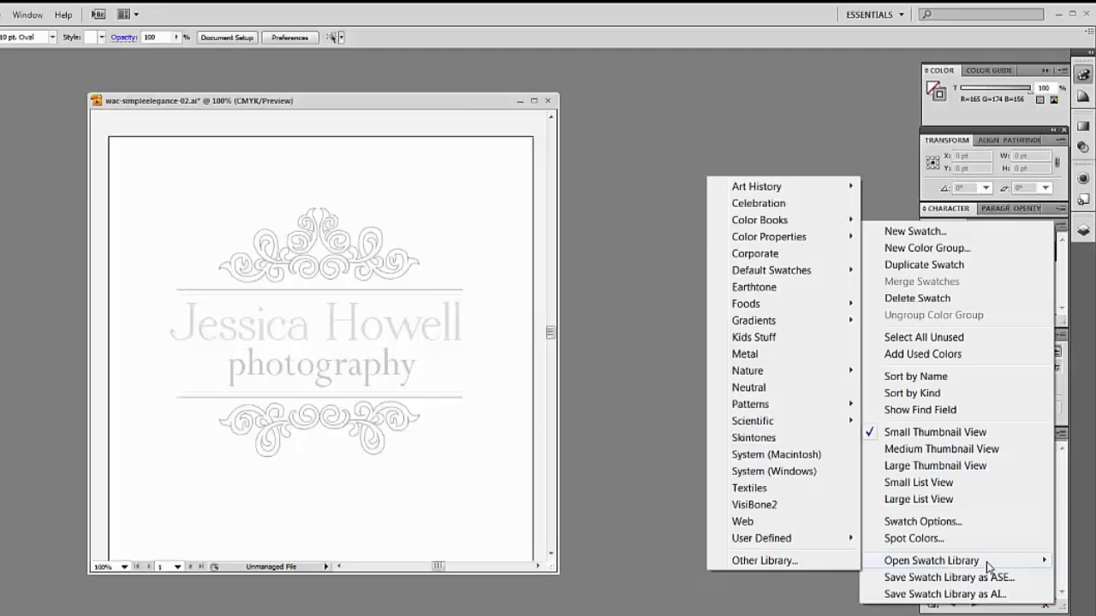
mouse_move(812, 541)
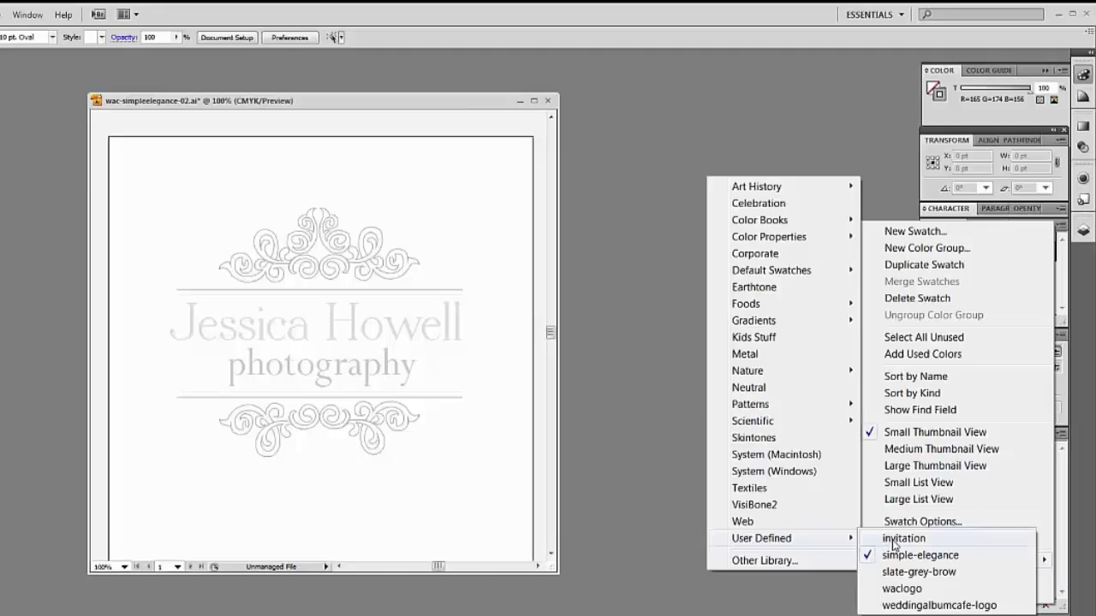
click(891, 539)
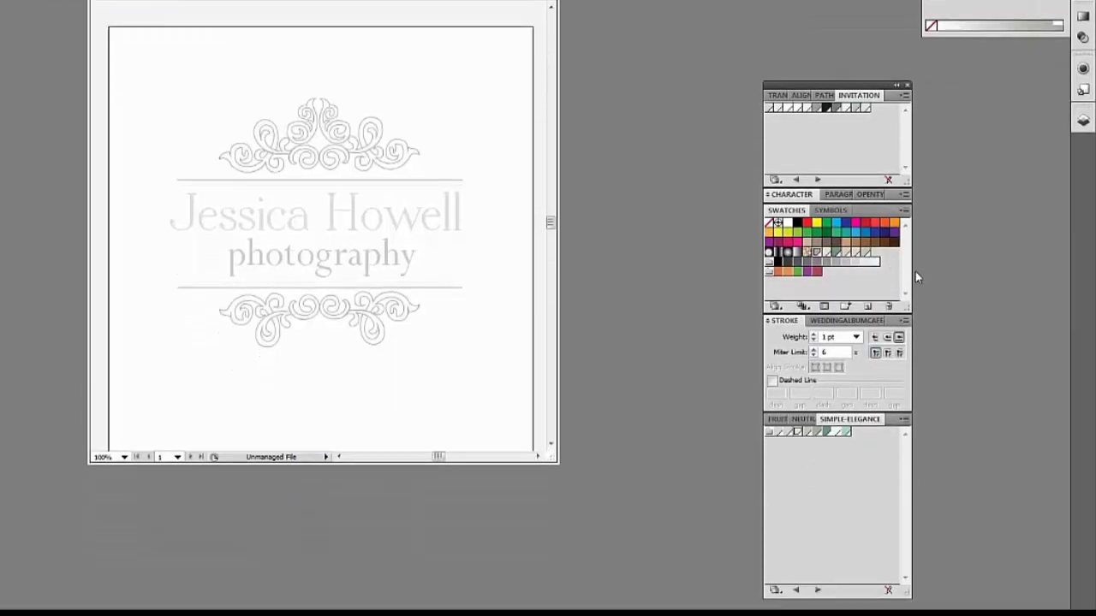
Open the user-defined waclogo swatch library, view the invitation library's swatches, and return to the waclogo swatches
click(905, 210)
mouse_move(856, 545)
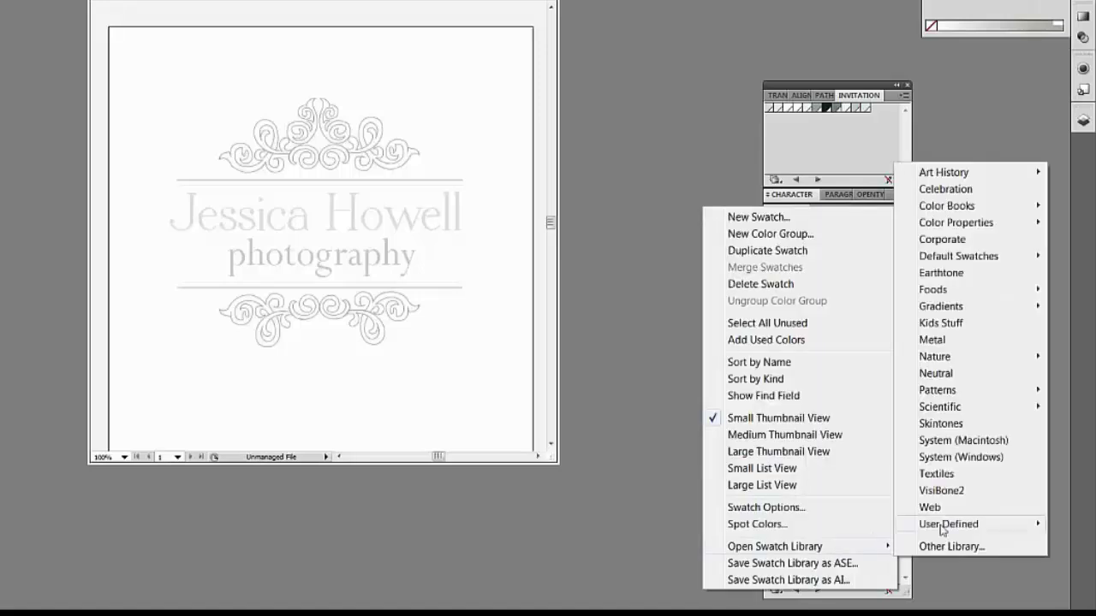
mouse_move(961, 525)
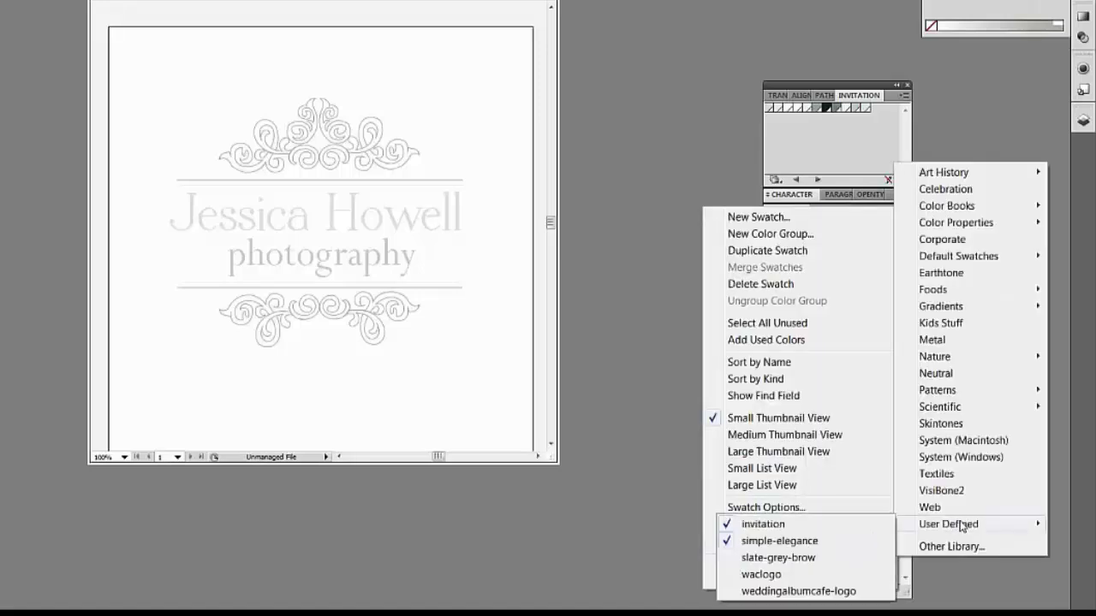
click(761, 574)
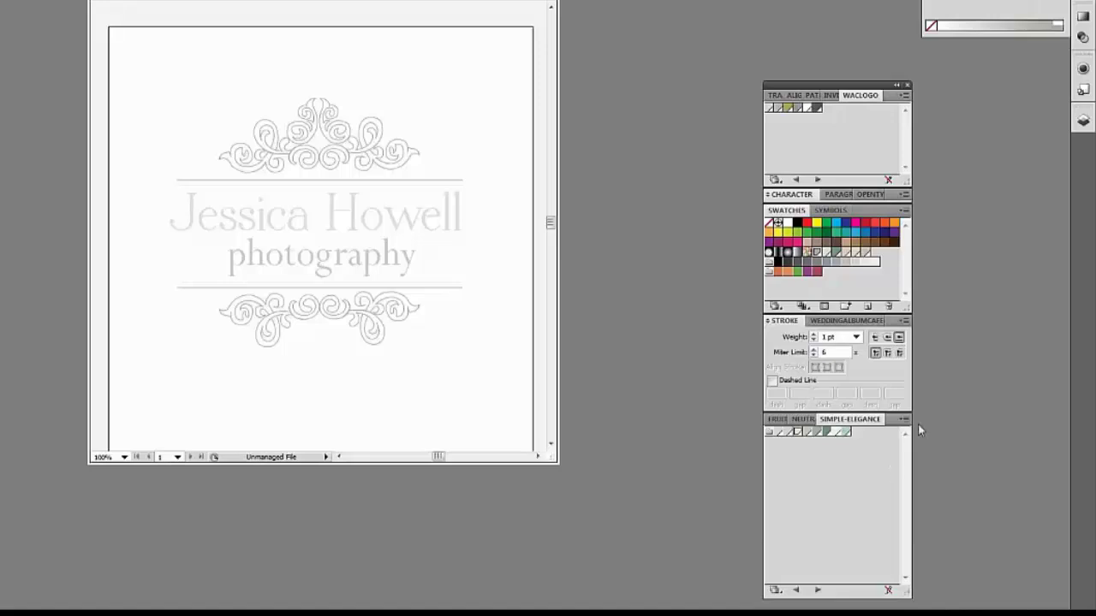
click(829, 95)
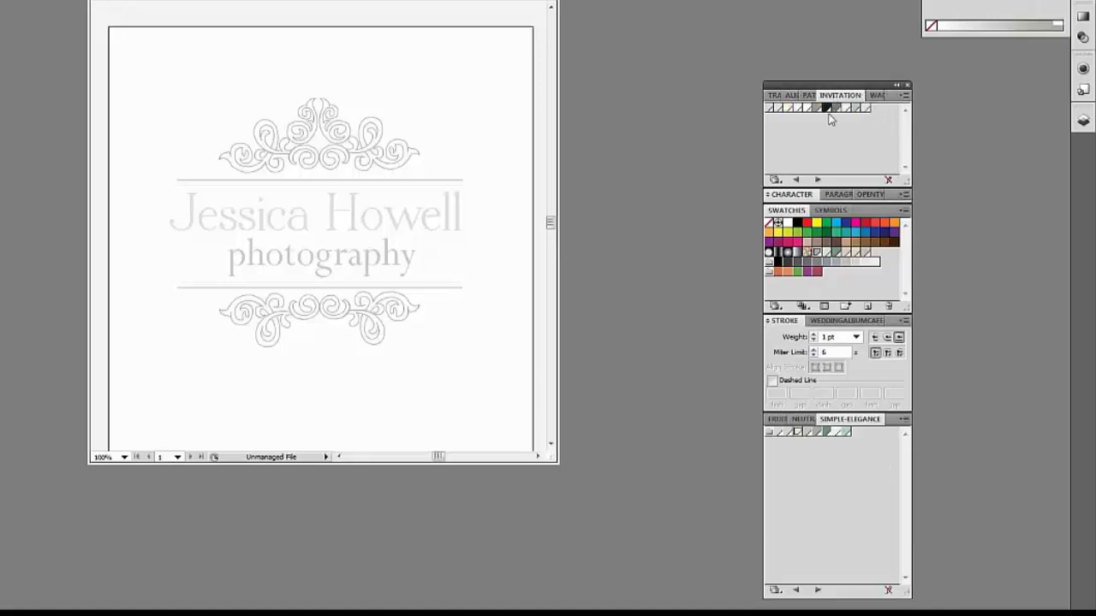
click(878, 95)
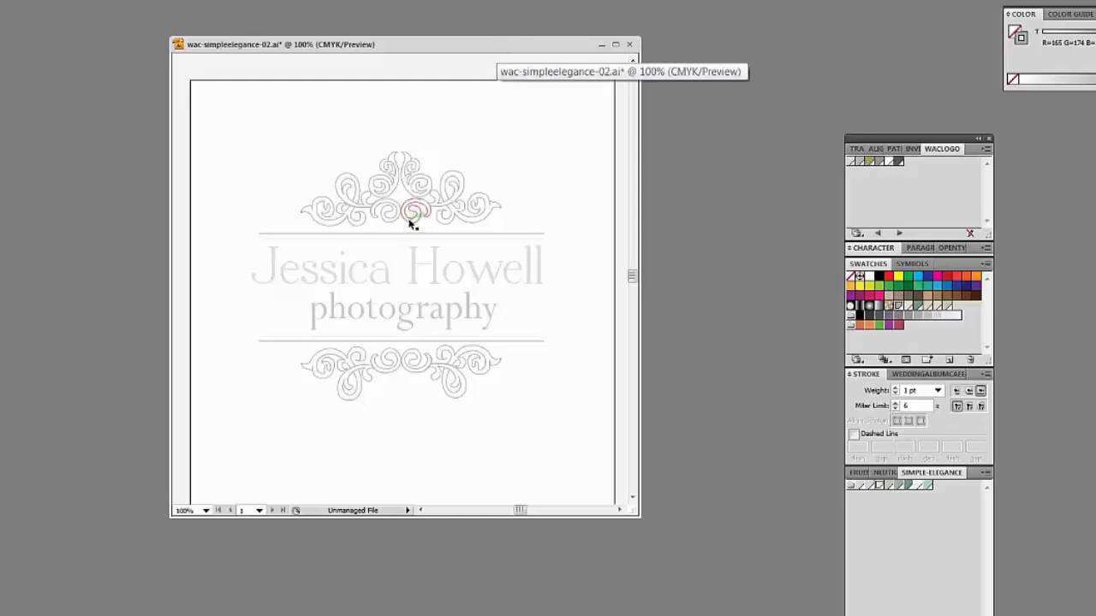
Try applying the dark waclogo swatch to the strokes of all the logo artwork, and undo the change
drag(284, 147, 514, 233)
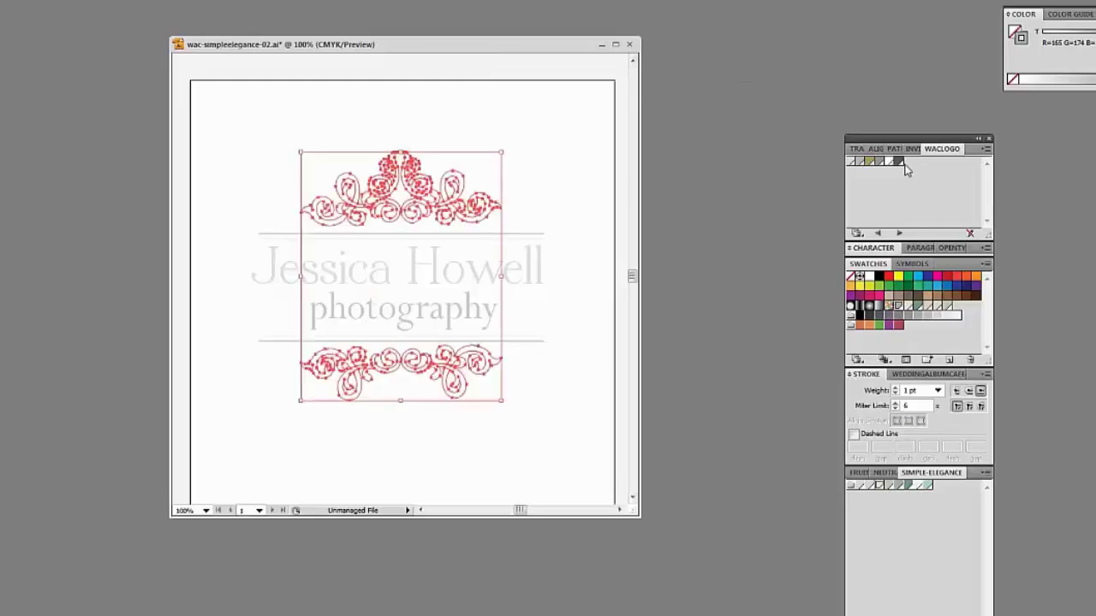
click(565, 155)
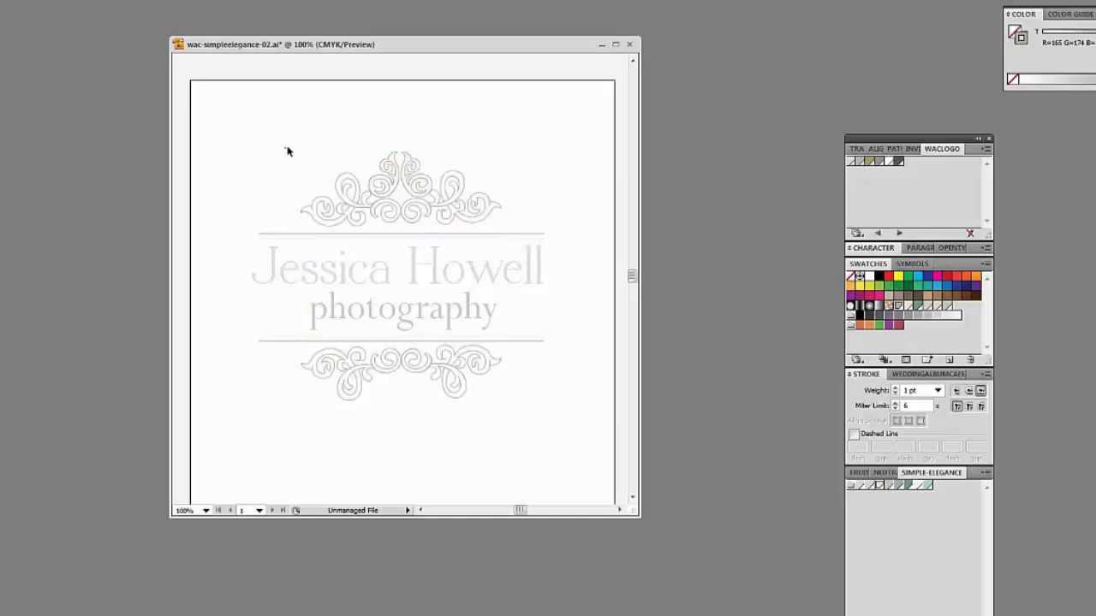
drag(285, 148, 522, 195)
click(210, 146)
drag(232, 137, 552, 385)
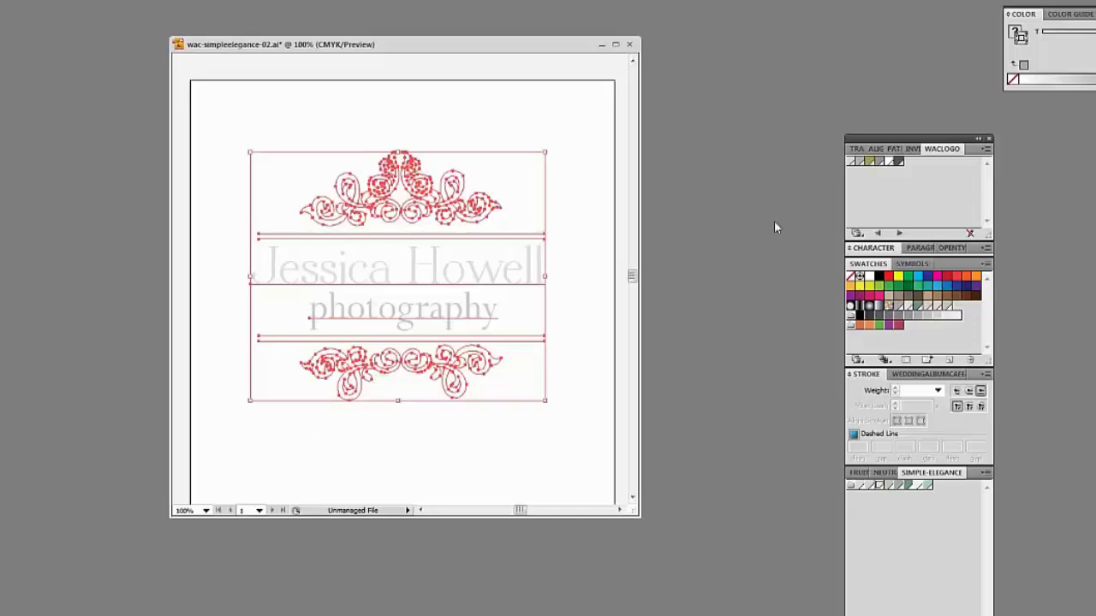
click(899, 162)
click(490, 486)
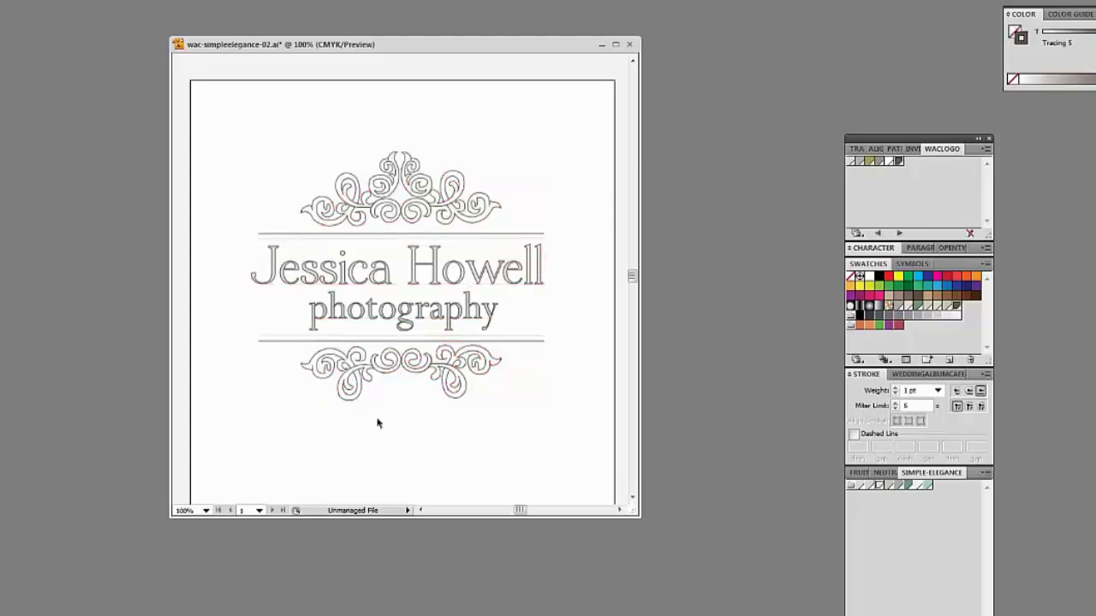
key(alt+e)
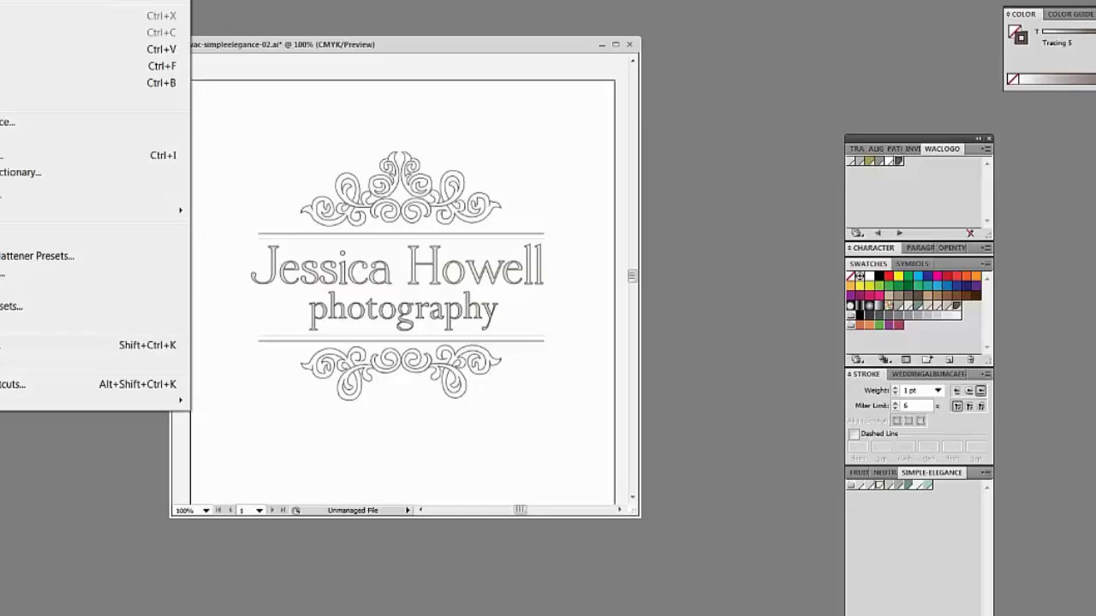
key(ctrl+a)
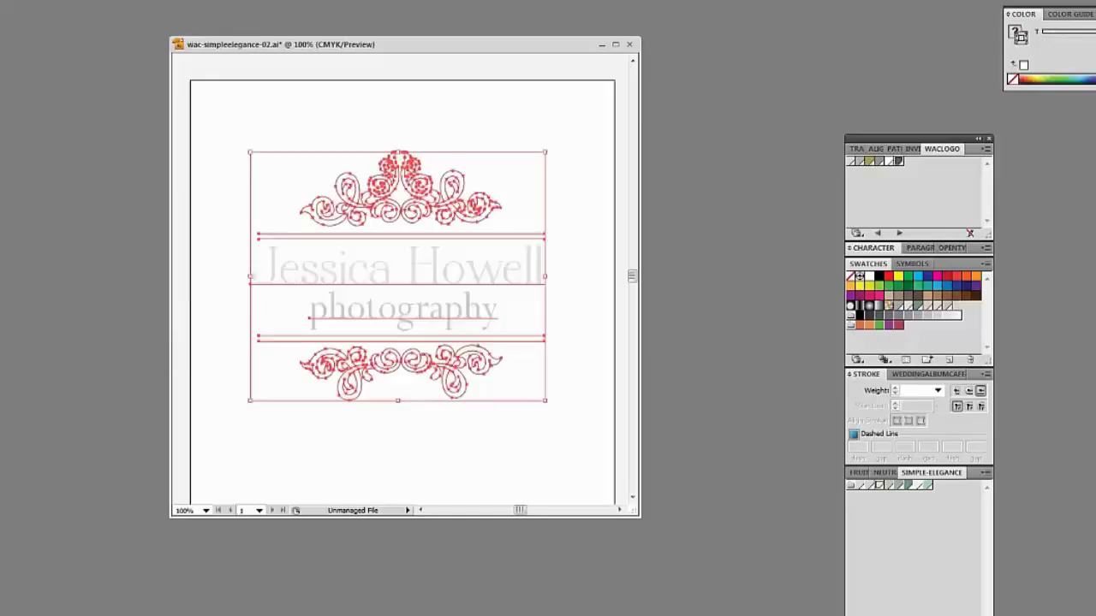
click(392, 479)
Apply the dark waclogo swatch Tracing 5 to the stroke of the scroll ornaments above and below the text
drag(291, 133, 519, 221)
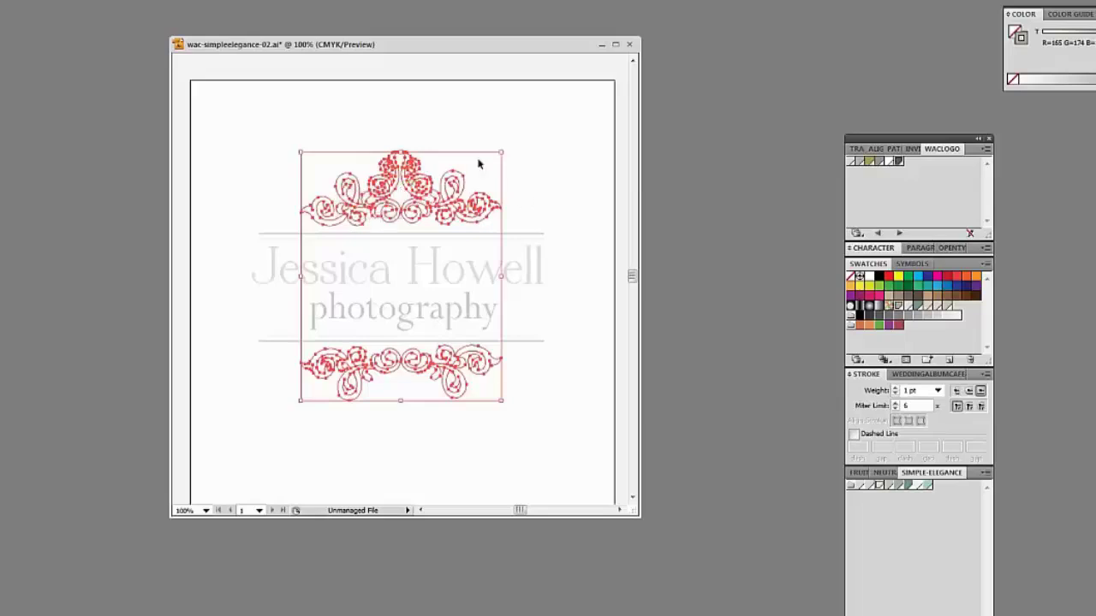
drag(1070, 9, 907, 21)
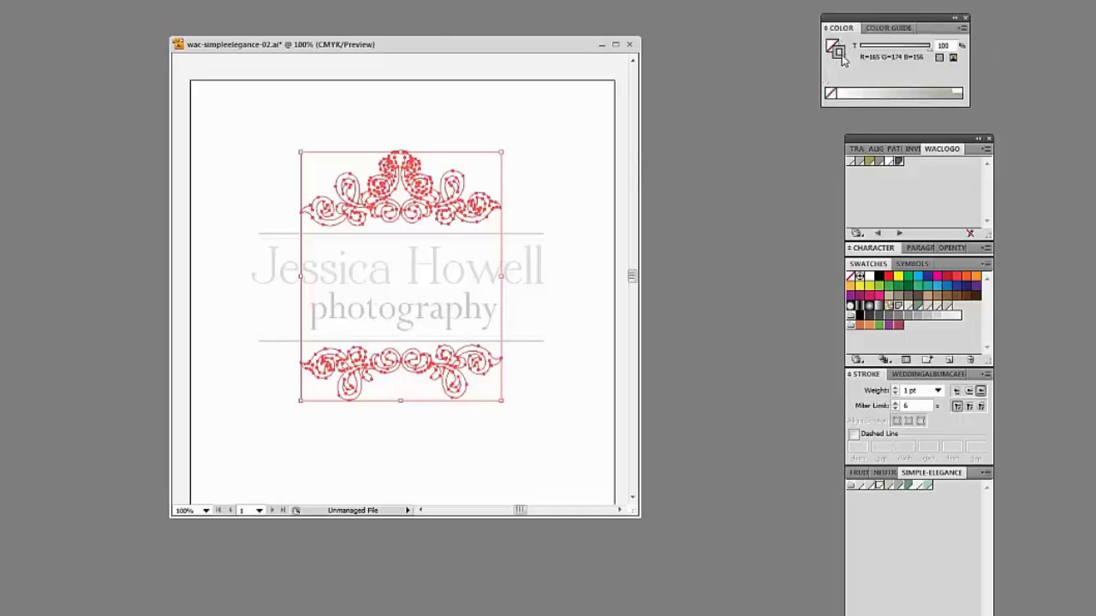
click(840, 55)
click(899, 163)
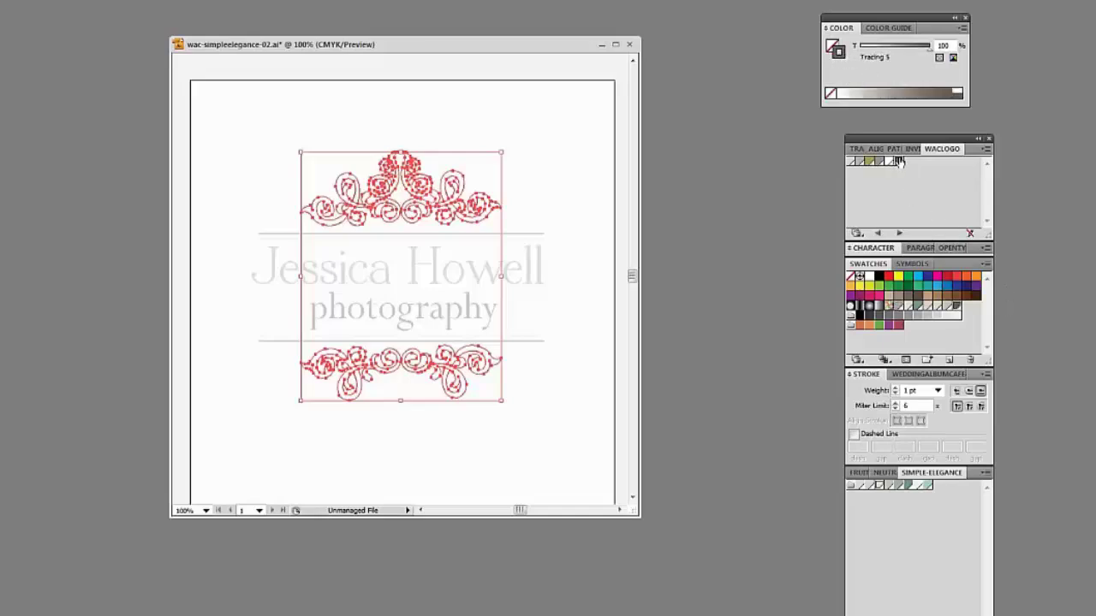
click(557, 417)
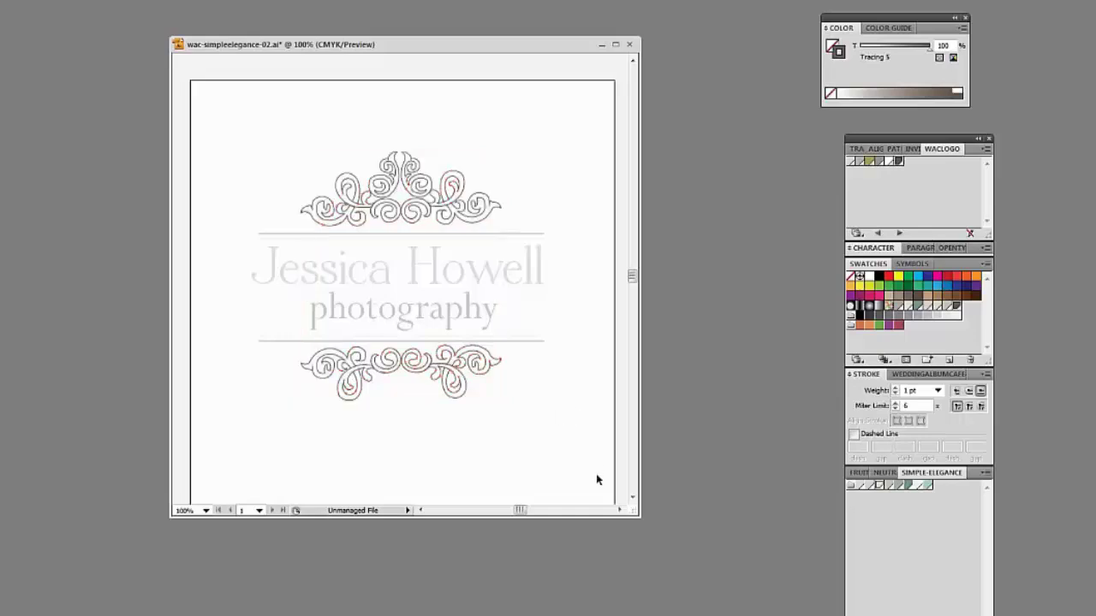
click(539, 237)
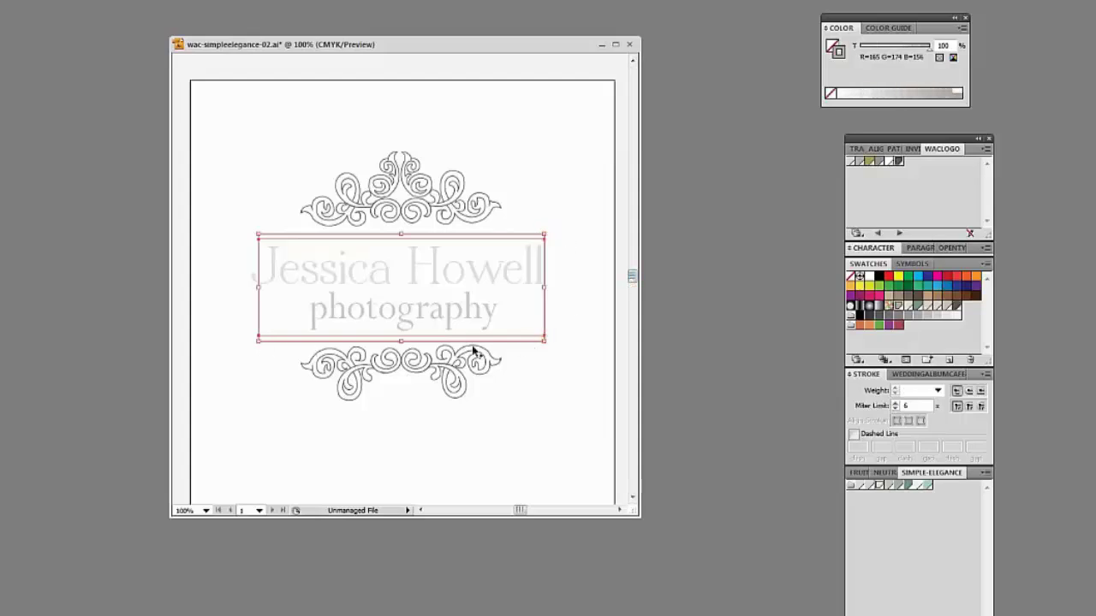
click(588, 306)
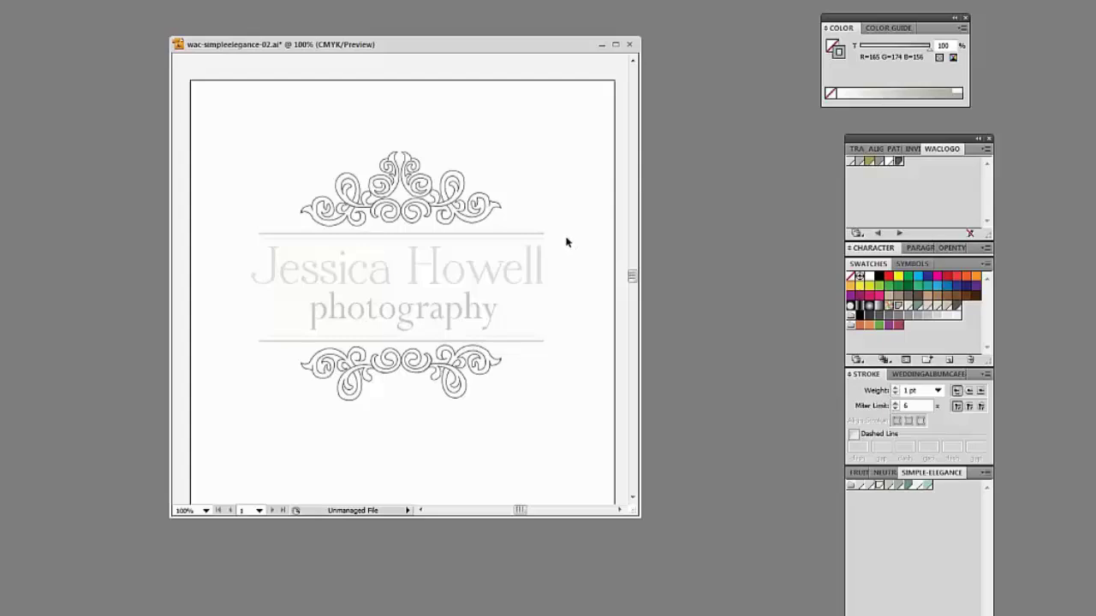
click(476, 190)
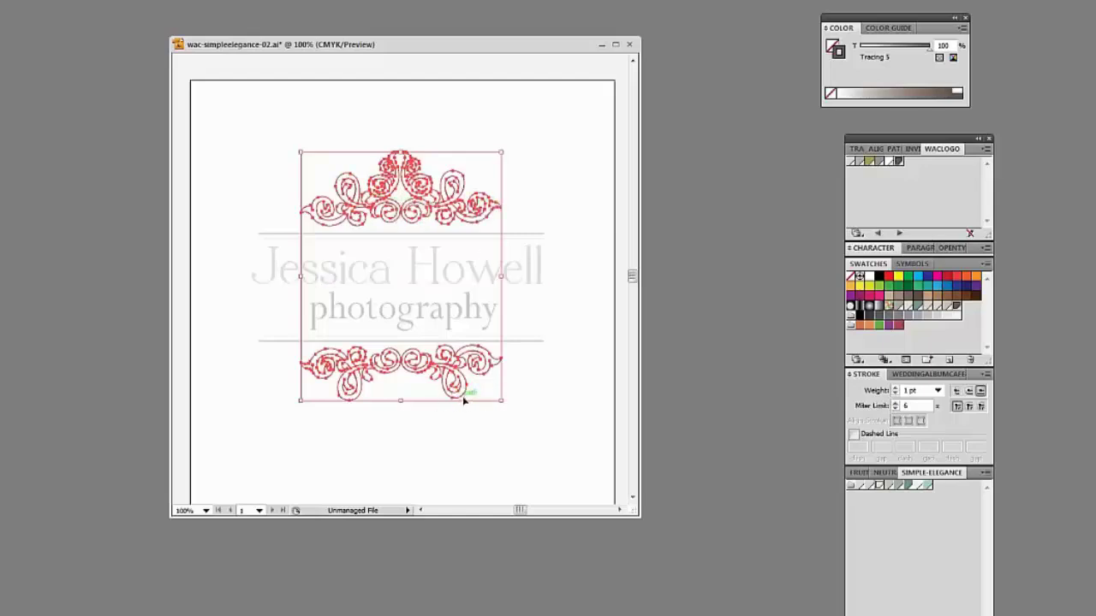
click(541, 386)
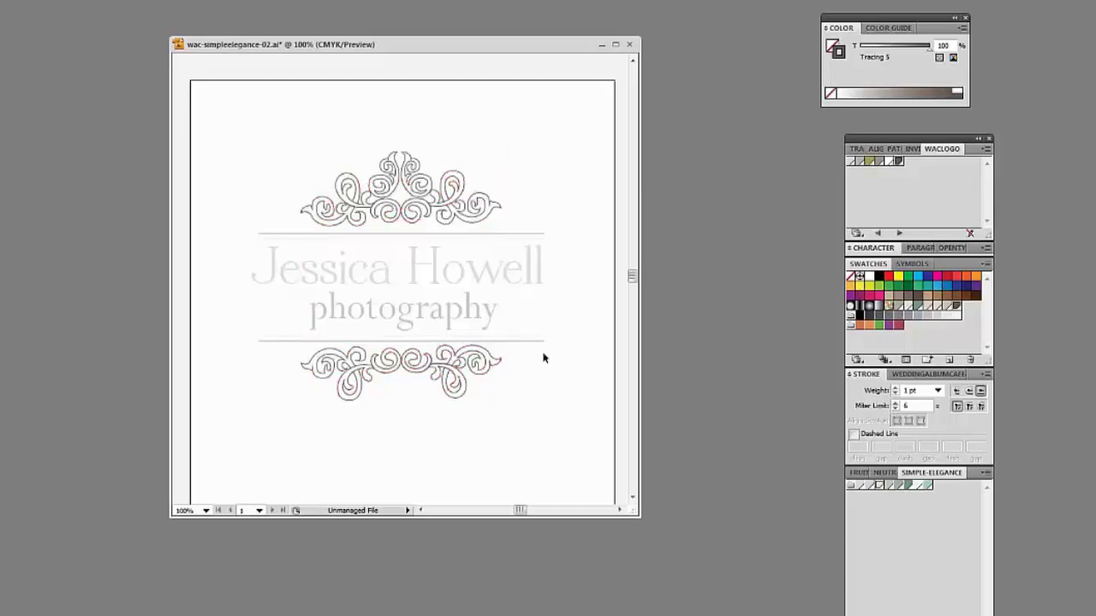
Apply the green waclogo swatch Tracing 2 to the stroke of the horizontal lines framing the text
click(540, 236)
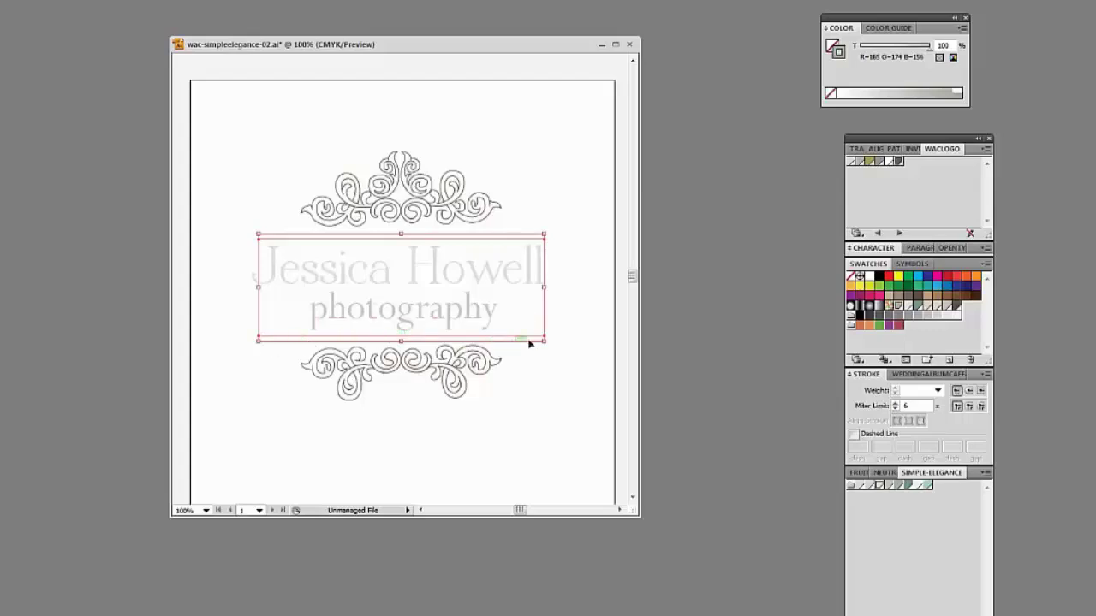
click(870, 162)
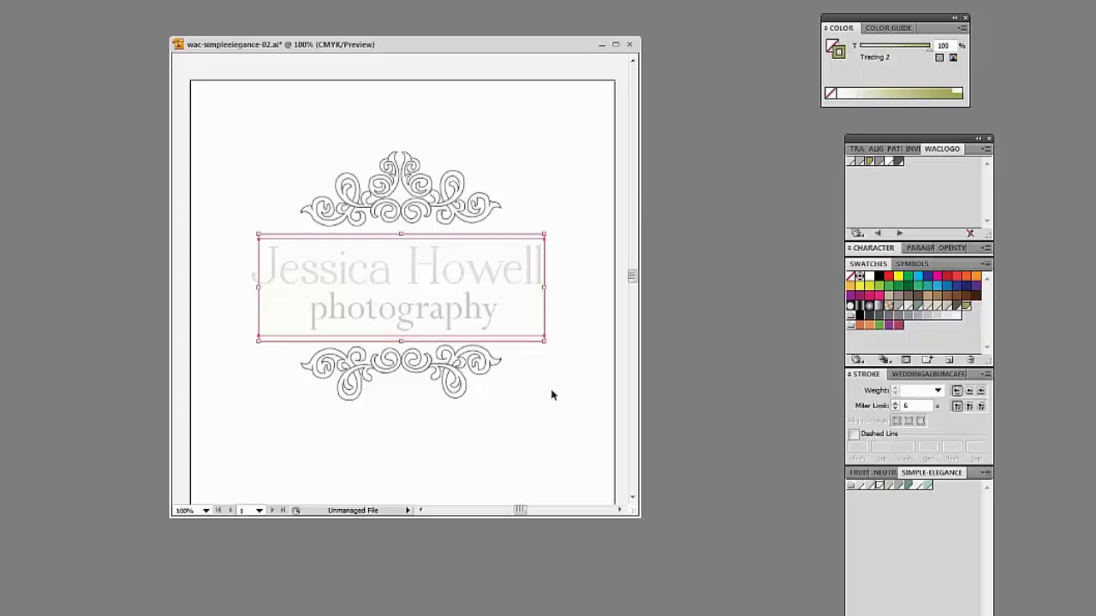
click(568, 412)
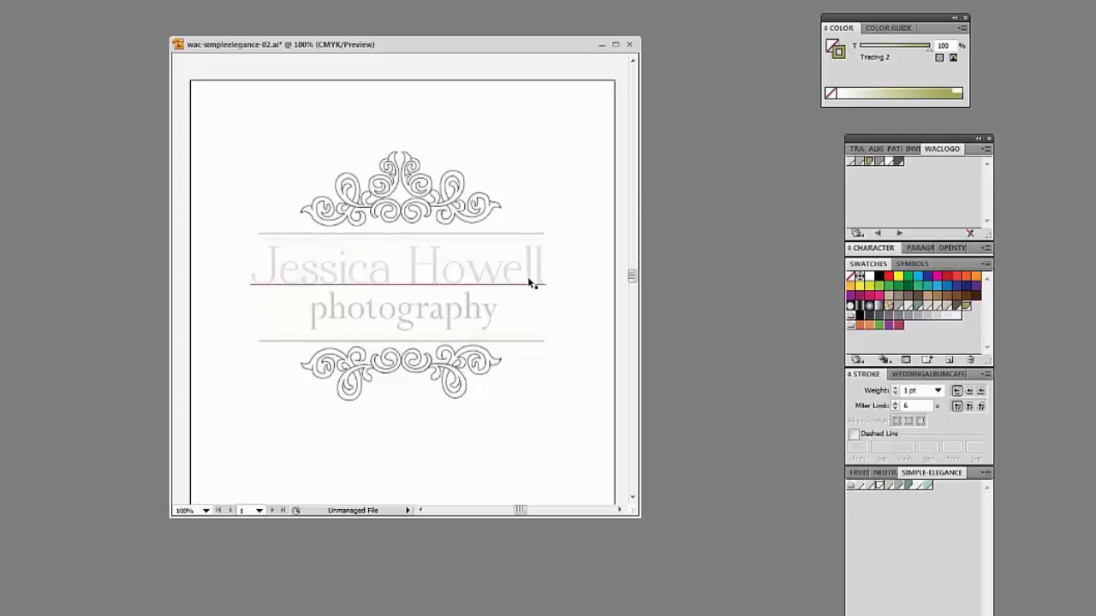
Fill the name text above "photography" with the light waclogo swatch named Tracing
click(533, 285)
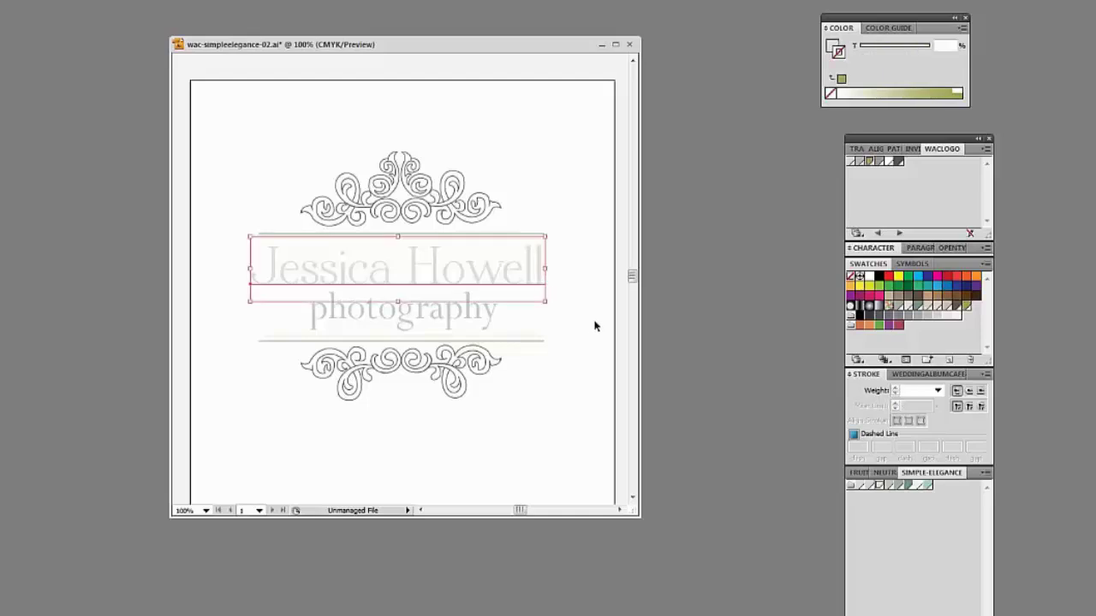
click(566, 290)
click(545, 295)
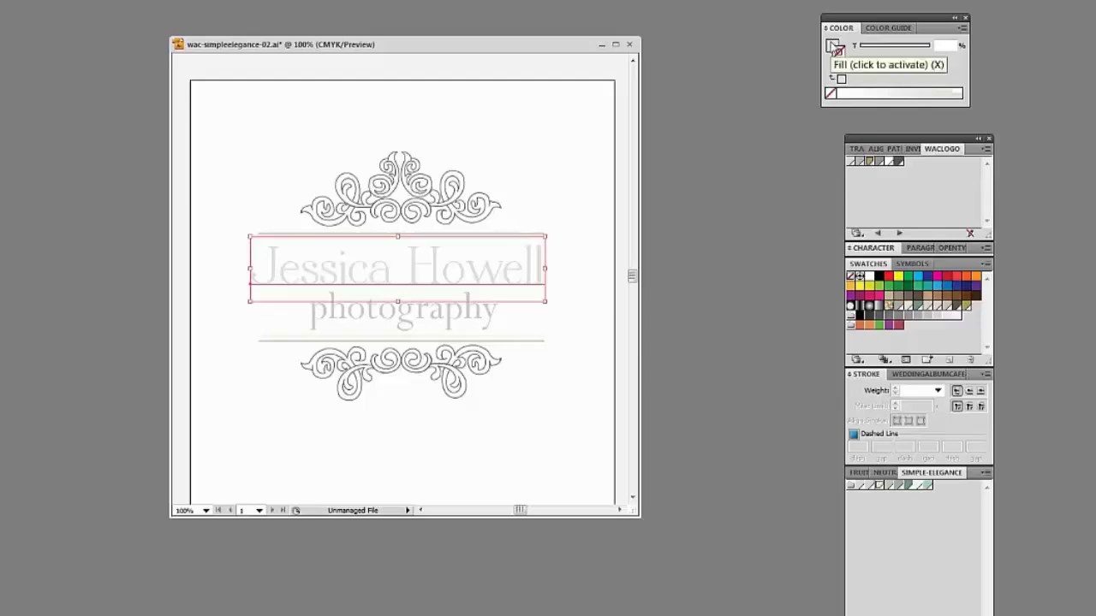
click(833, 46)
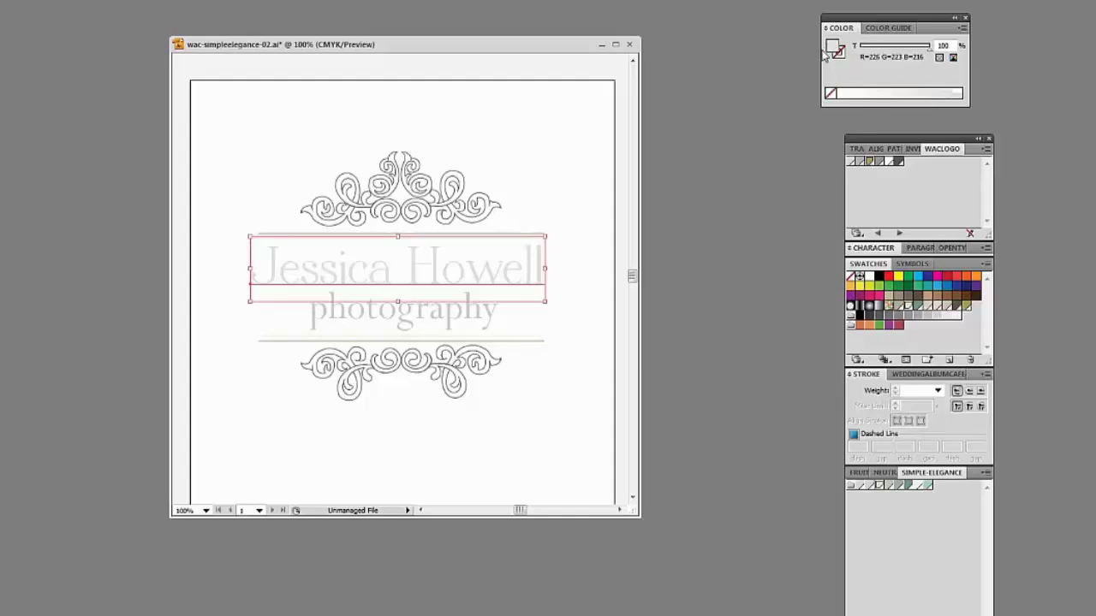
click(850, 164)
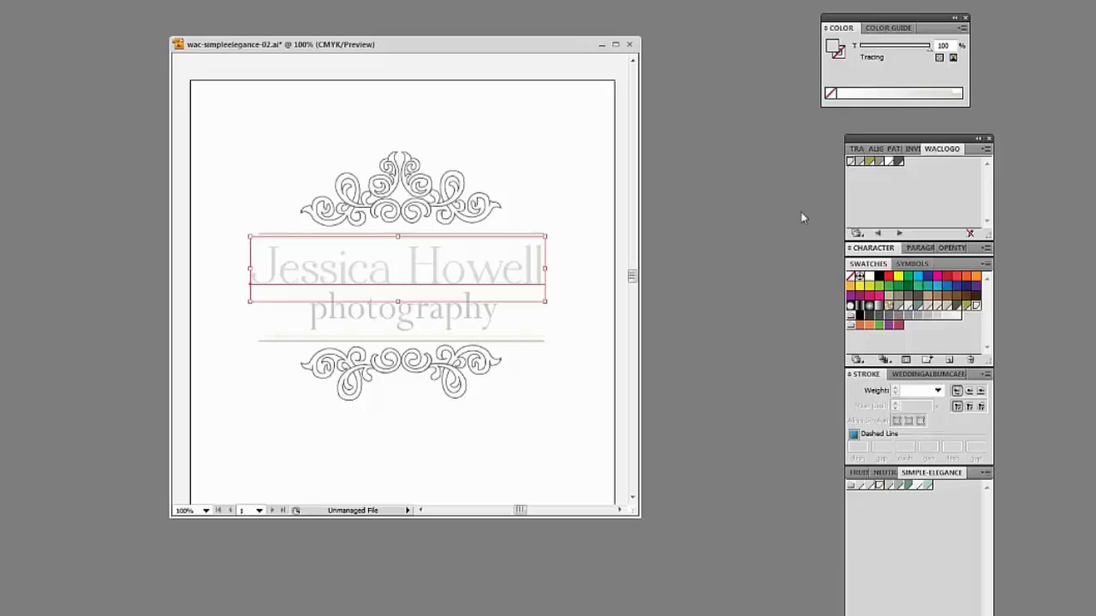
click(621, 409)
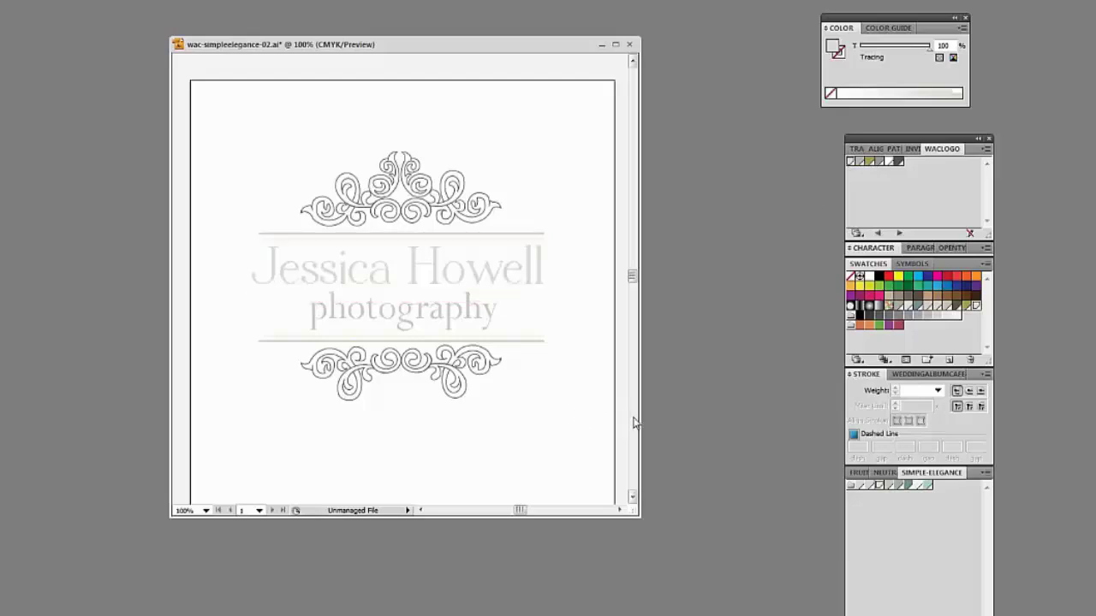
Fill the name text above "photography" with the waclogo swatch Tracing 3
click(529, 276)
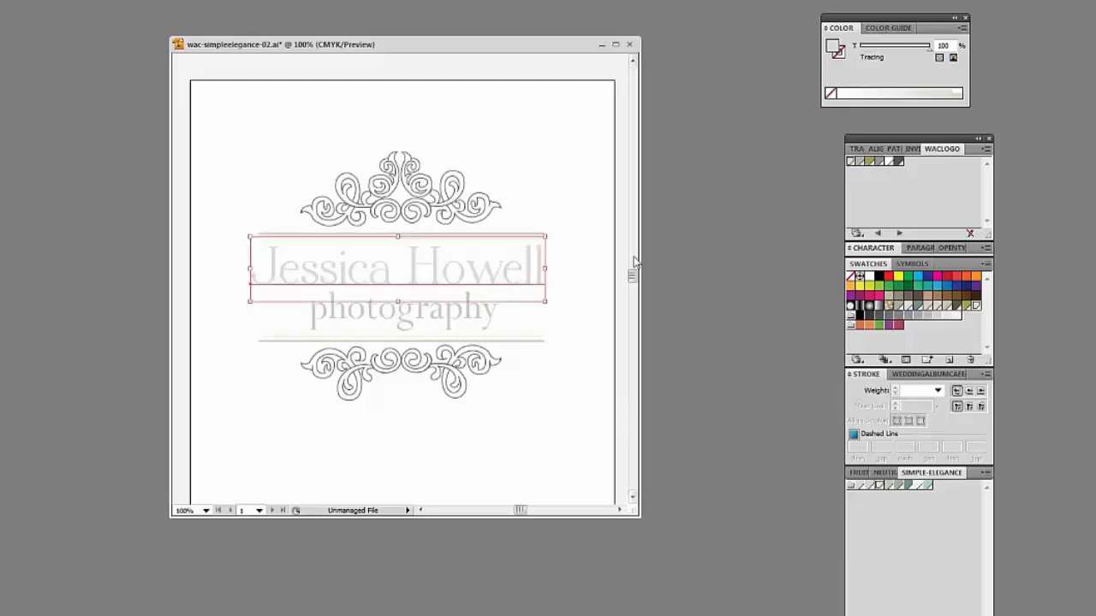
click(878, 162)
click(557, 439)
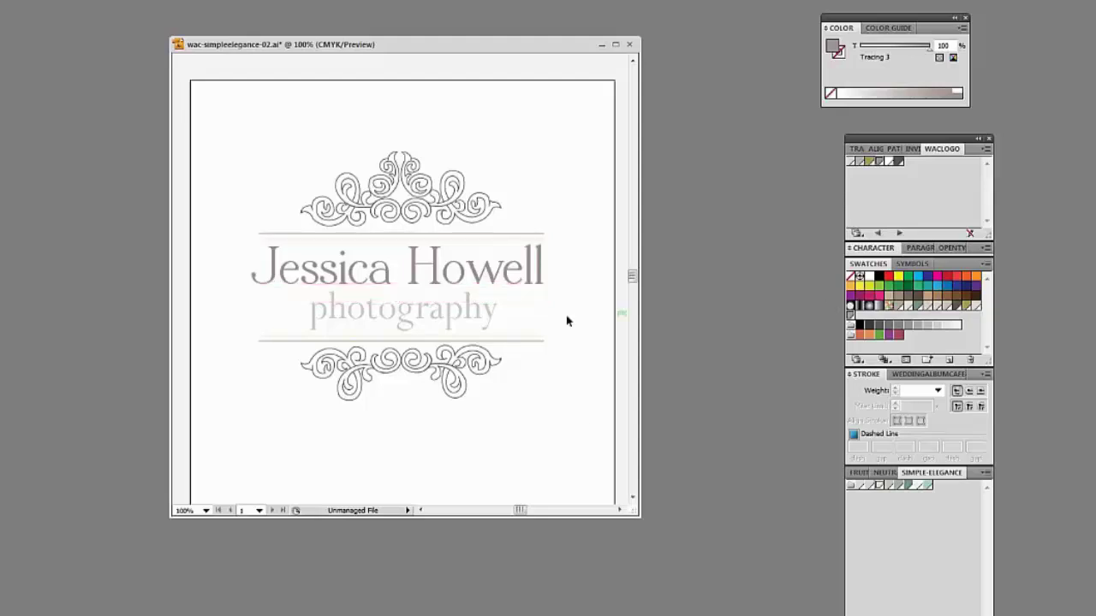
Try several waclogo swatches on the word "photography", including the green Tracing 2, and fill it with Tracing 1
click(403, 310)
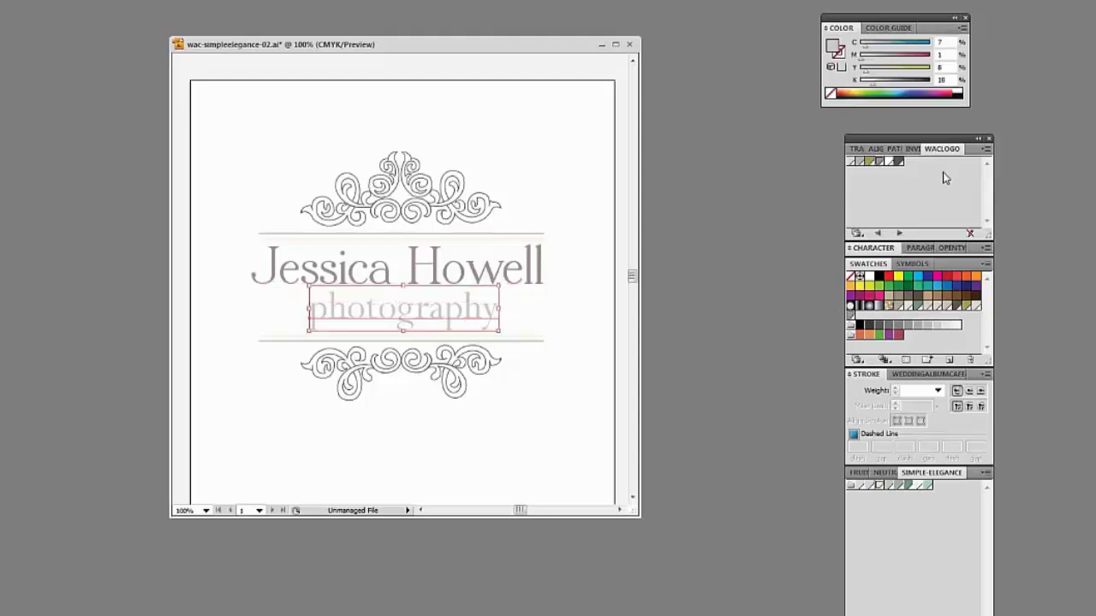
click(887, 163)
click(868, 162)
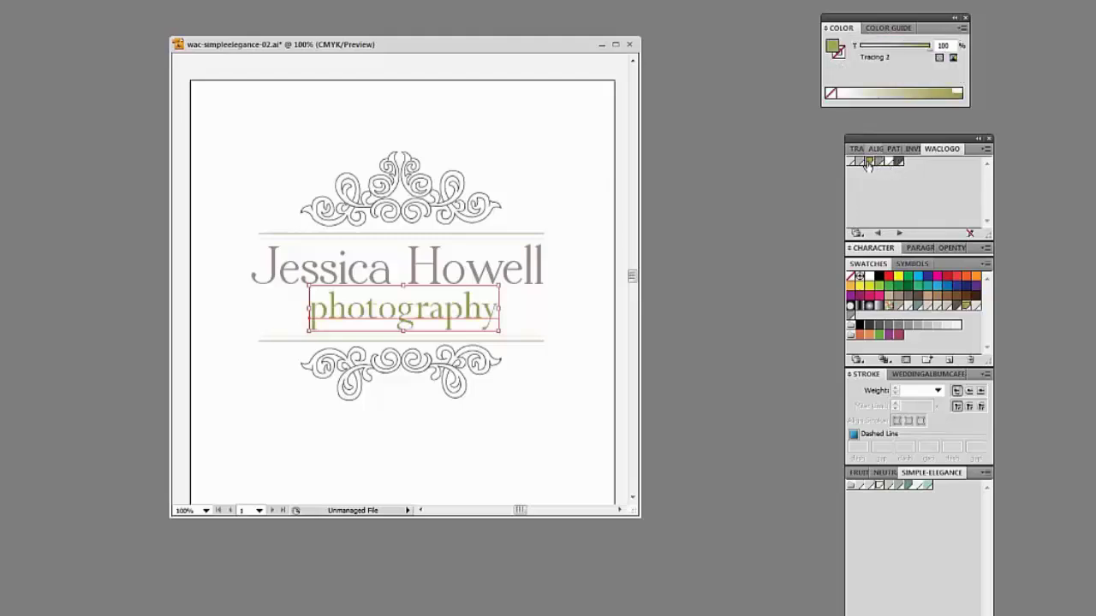
click(859, 163)
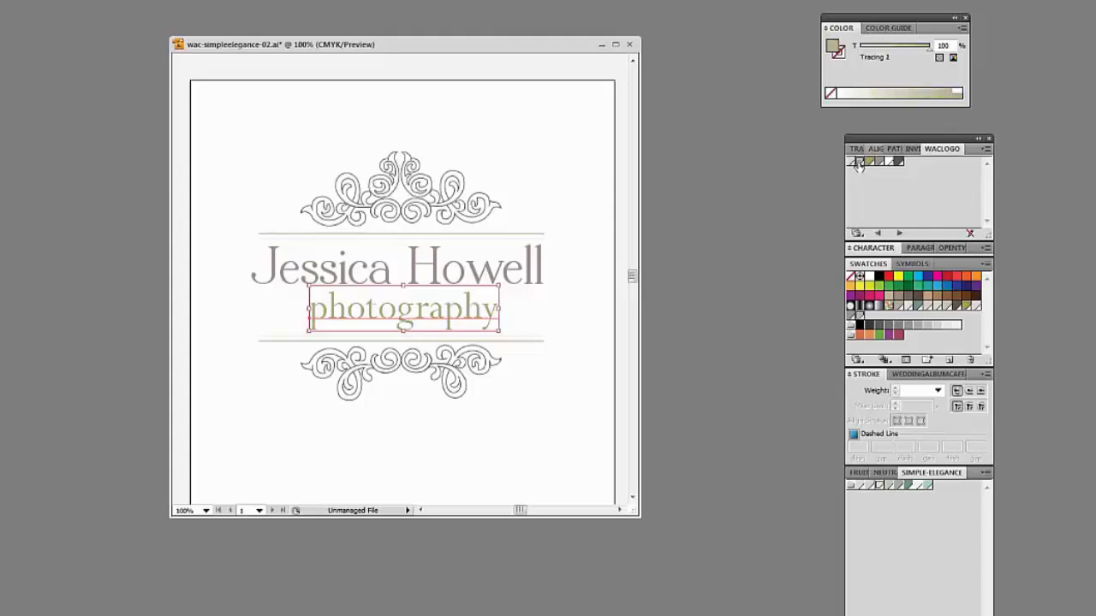
click(545, 428)
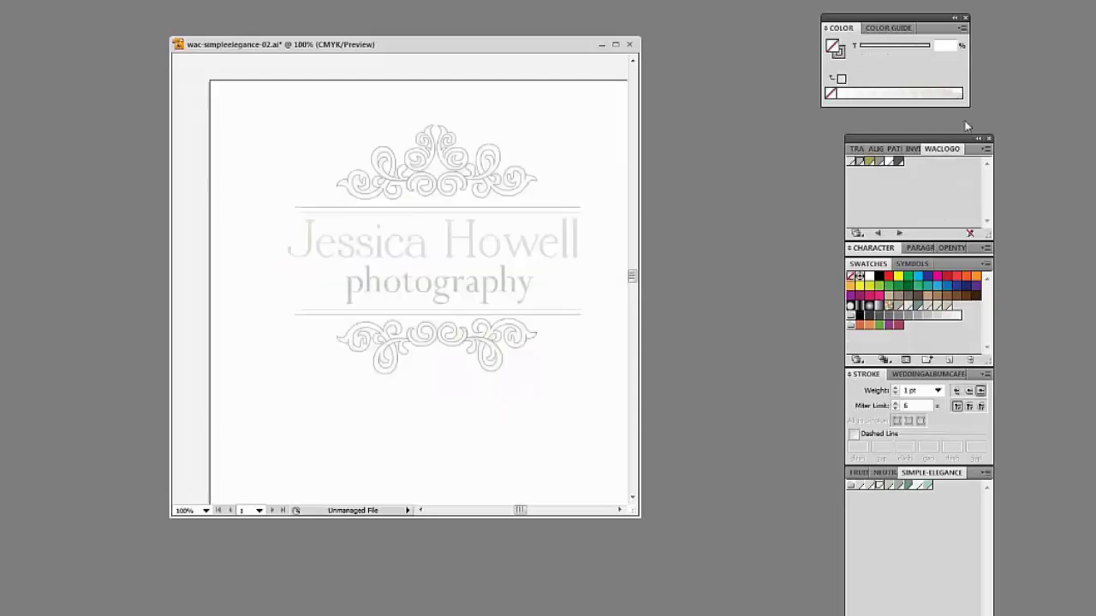
From the invitation swatch library, apply Tracing 7 to the stroke of the scroll ornaments above and below the text
click(913, 151)
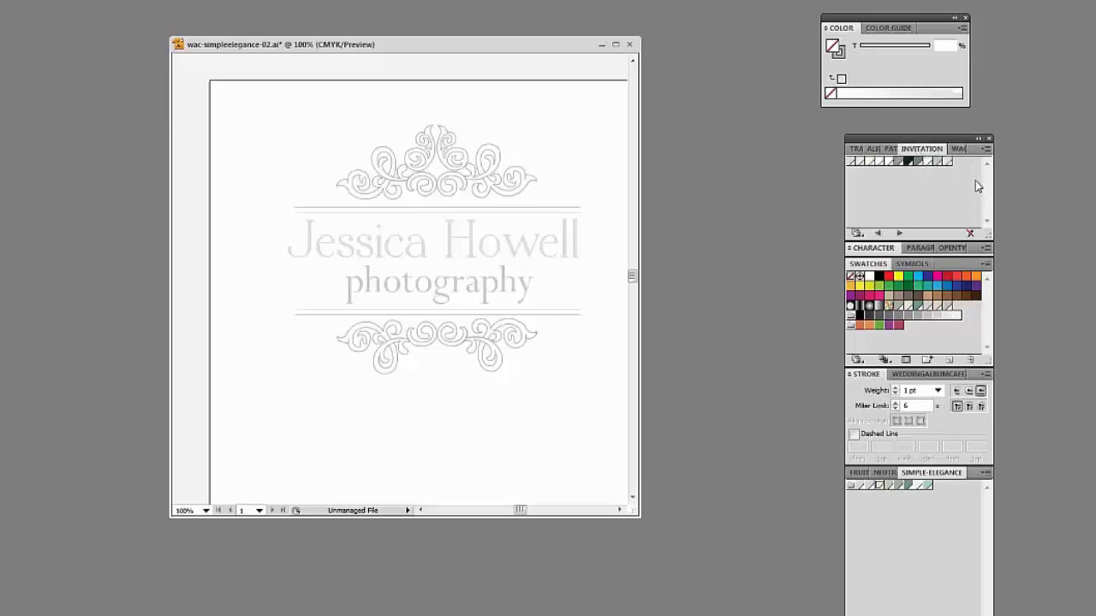
click(469, 161)
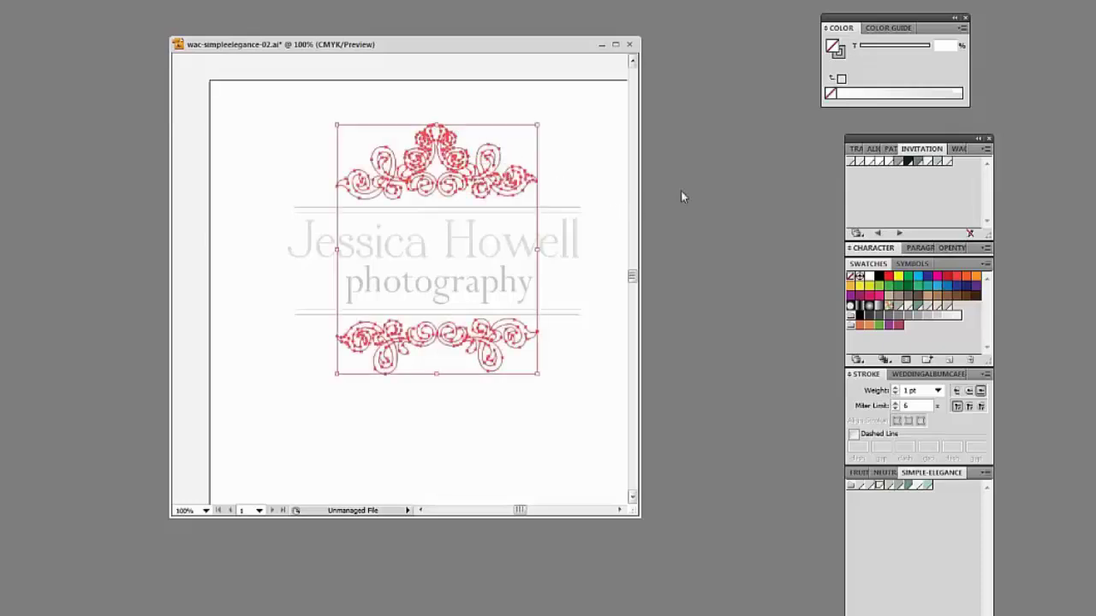
click(840, 54)
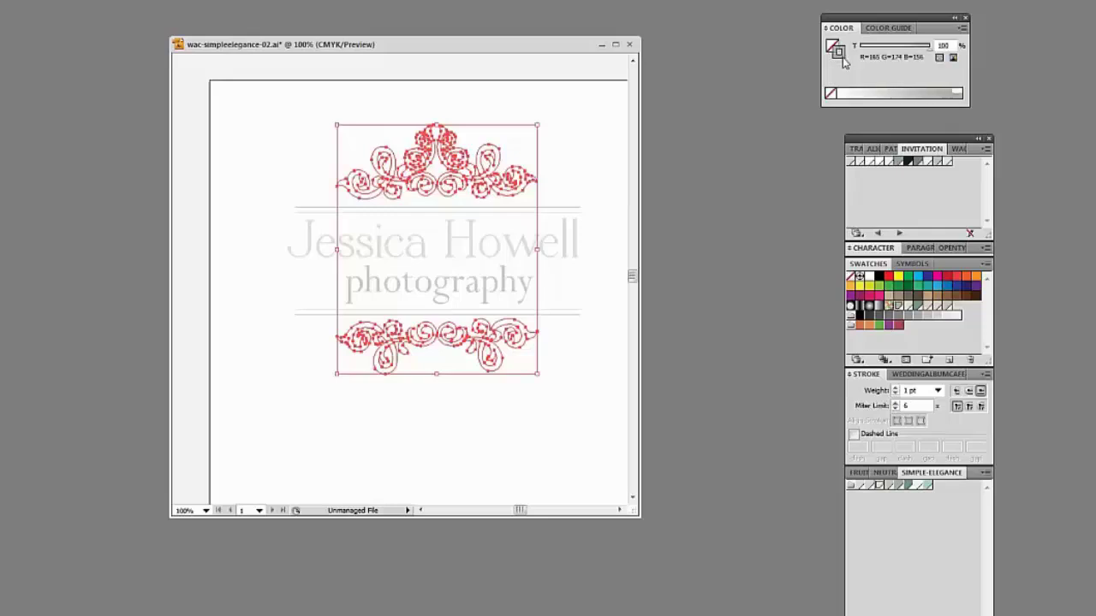
click(916, 163)
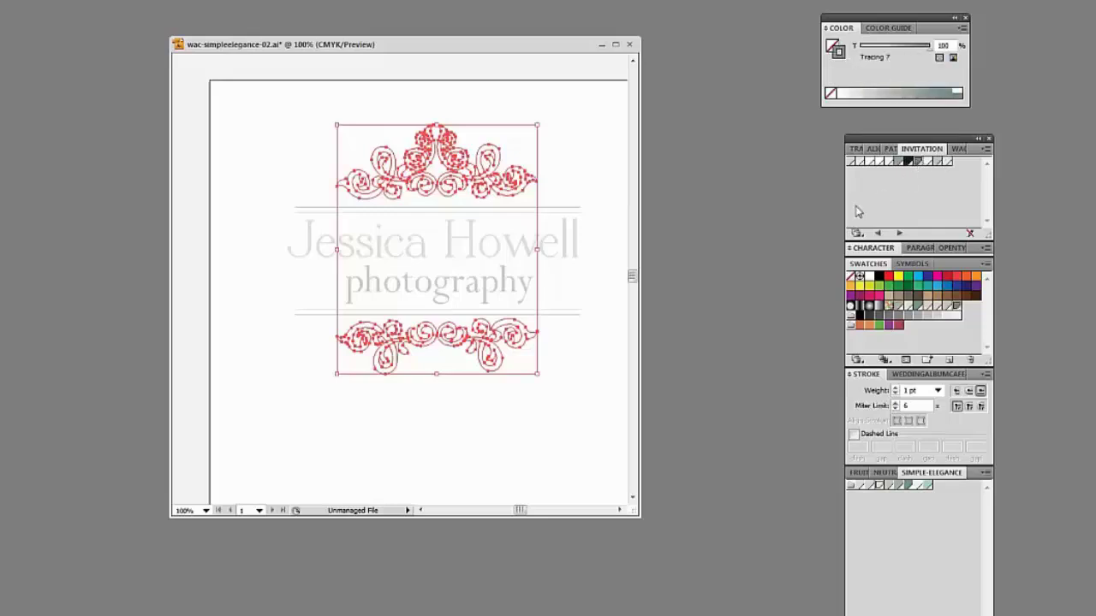
click(608, 388)
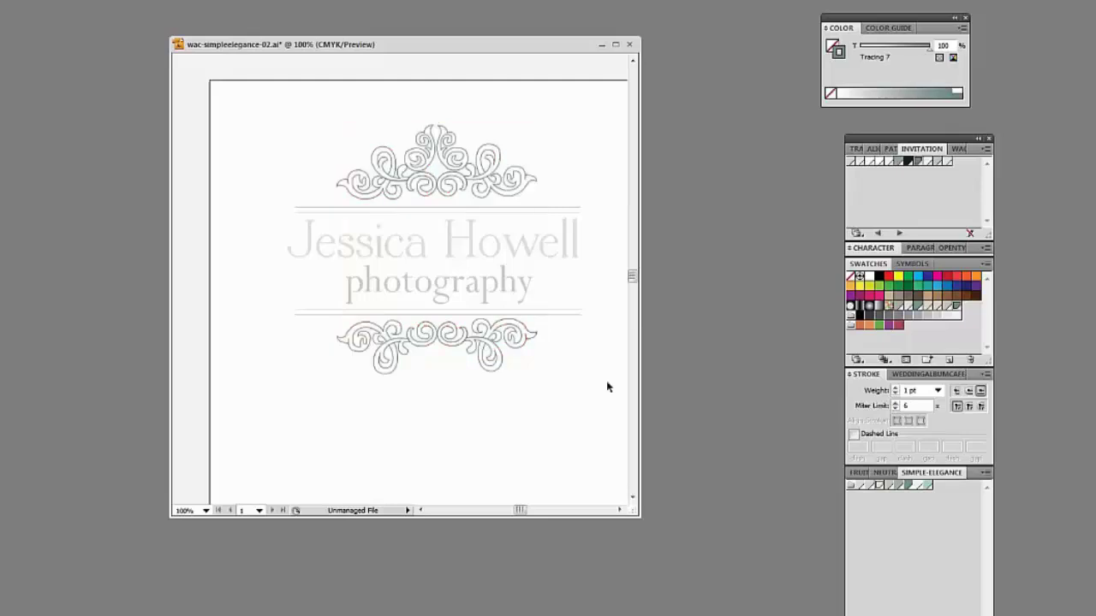
Try applying the invitation swatch Tracing 10 to the stroke of the name text, and undo the change
click(553, 248)
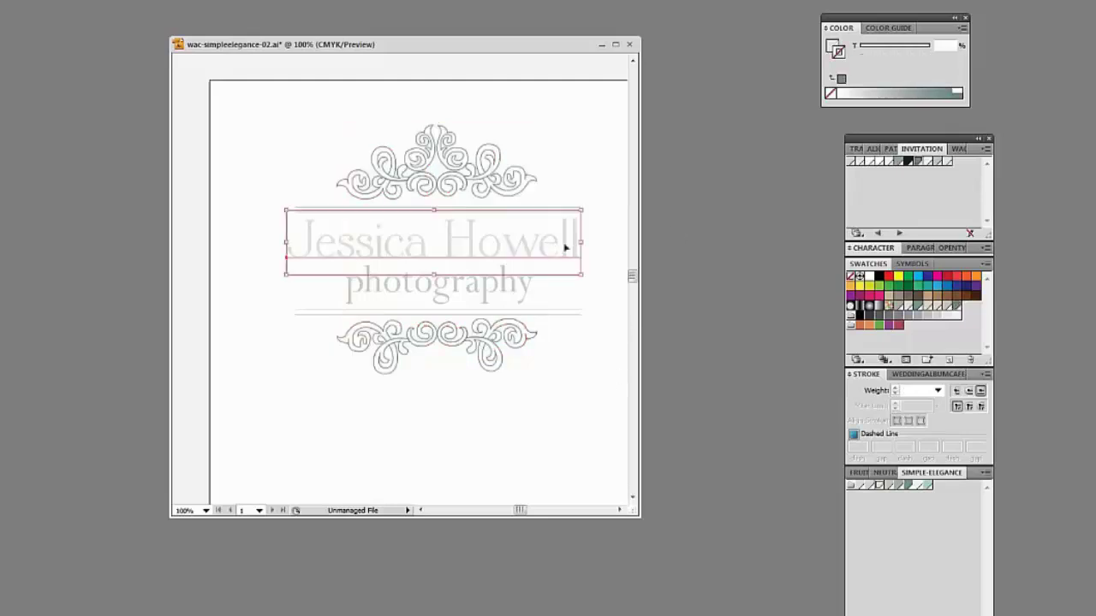
click(948, 162)
click(539, 429)
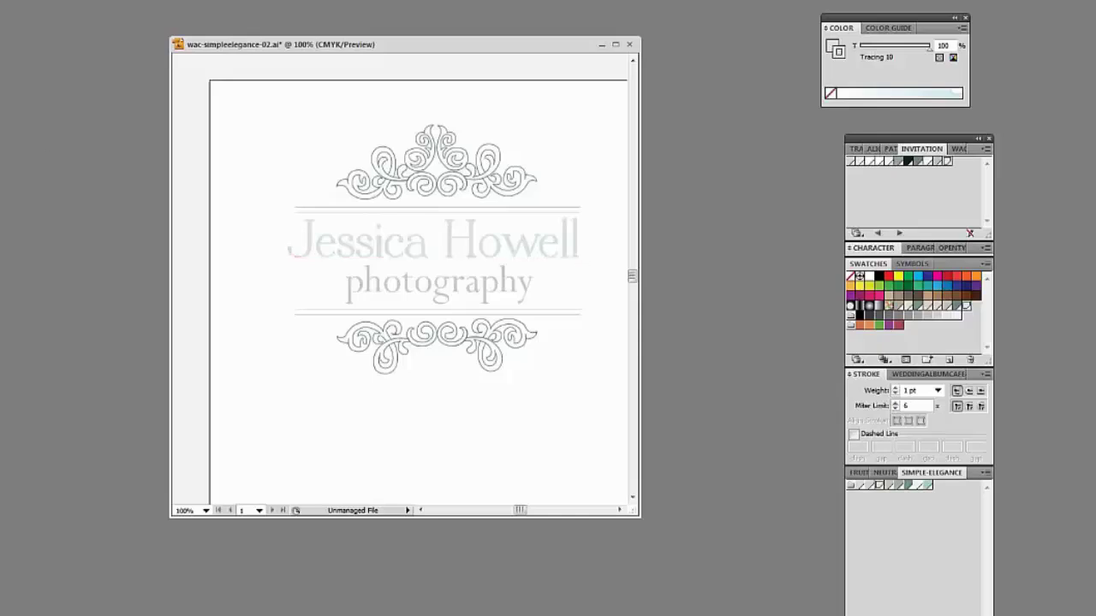
click(51, 49)
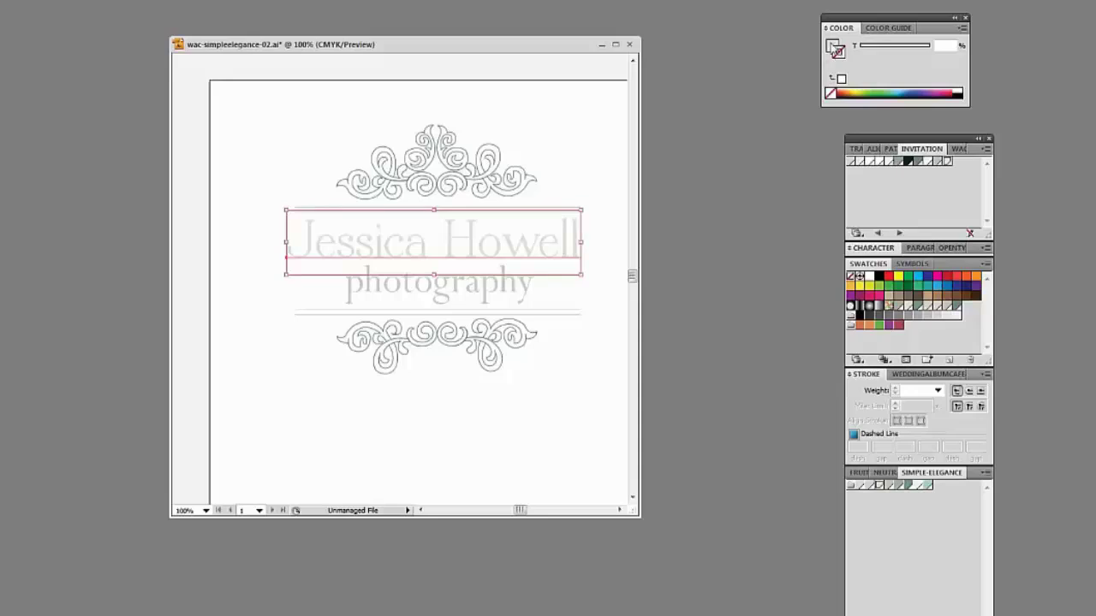
Fill both the name text and the word "photography" with the light blue invitation swatch Tracing 10
click(833, 46)
click(947, 162)
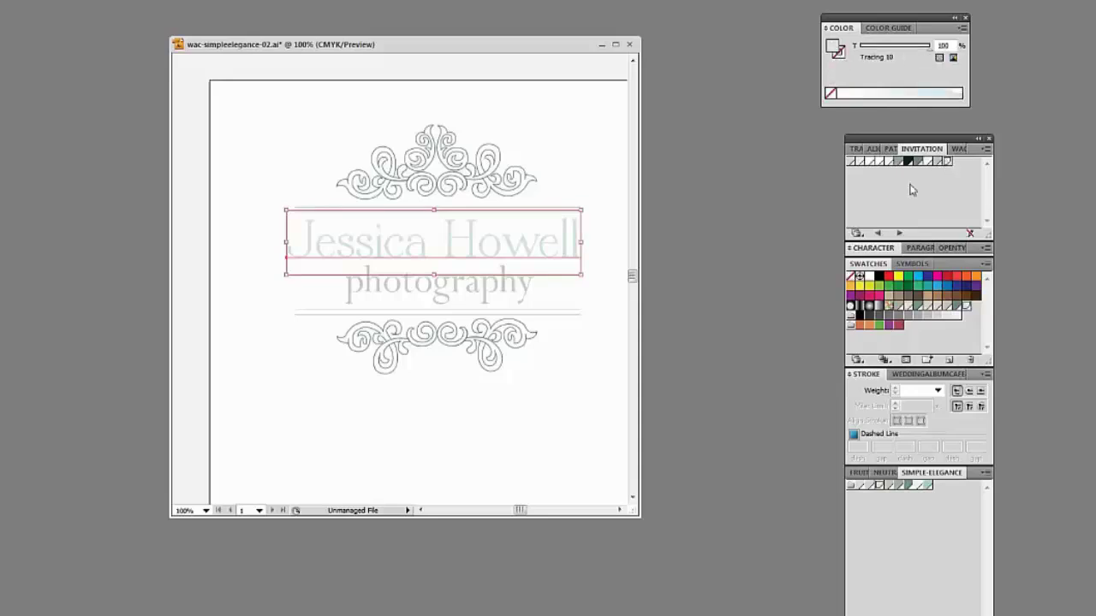
click(570, 445)
click(508, 296)
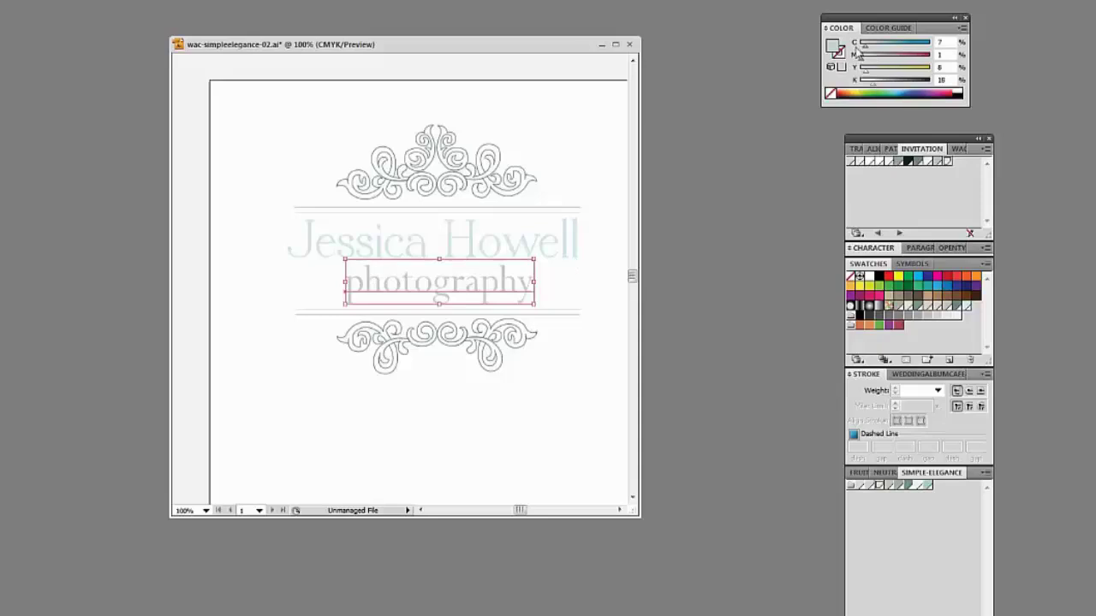
click(947, 162)
click(553, 416)
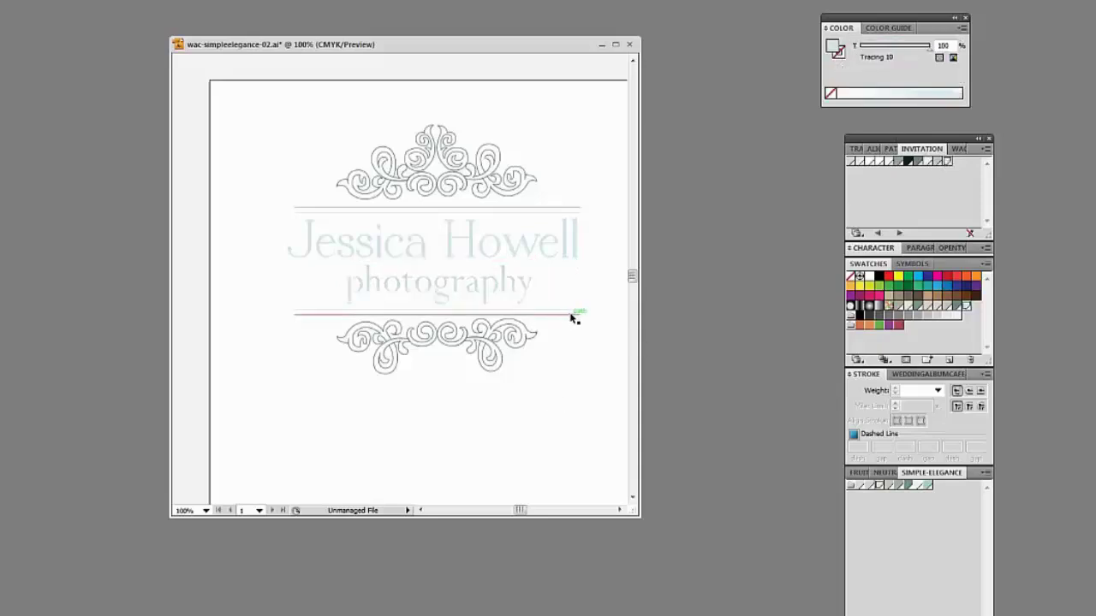
Apply the black invitation swatch Tracing 6 to the stroke of the horizontal lines framing the text
click(574, 318)
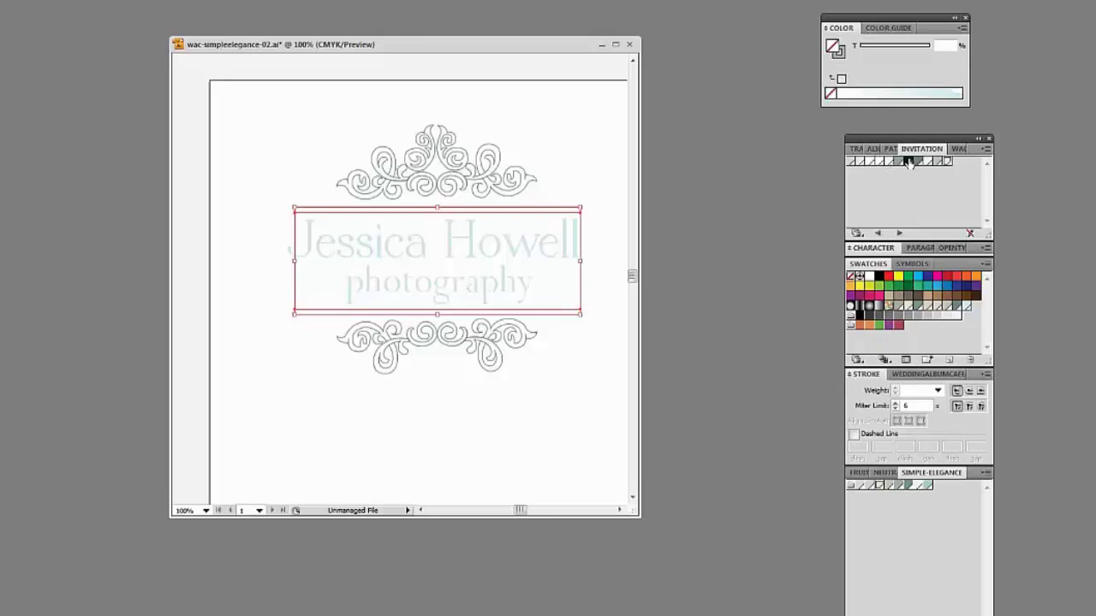
click(841, 49)
click(908, 163)
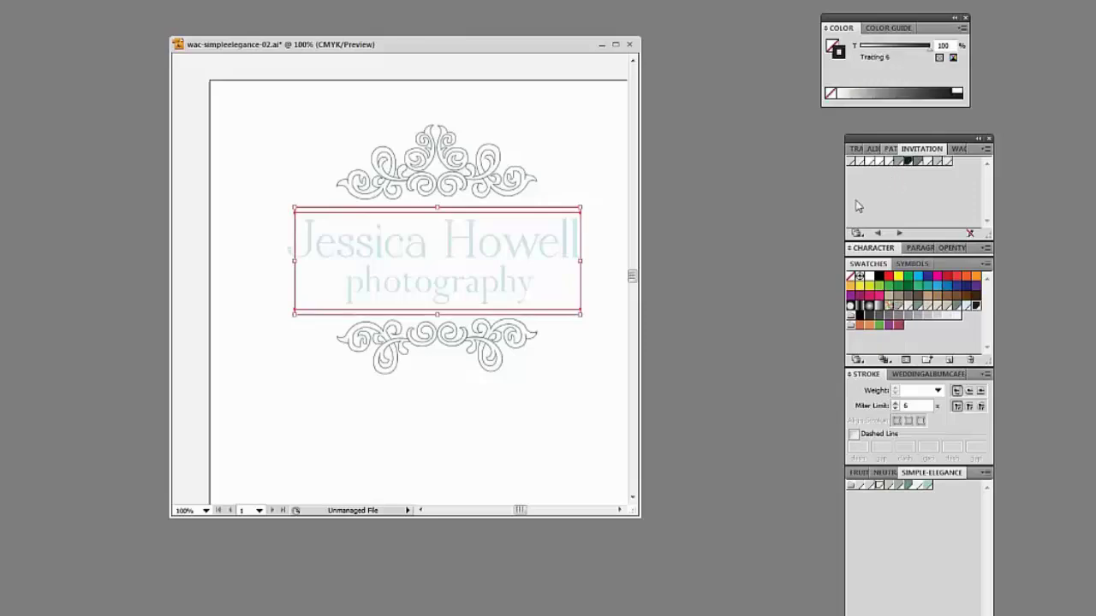
click(569, 463)
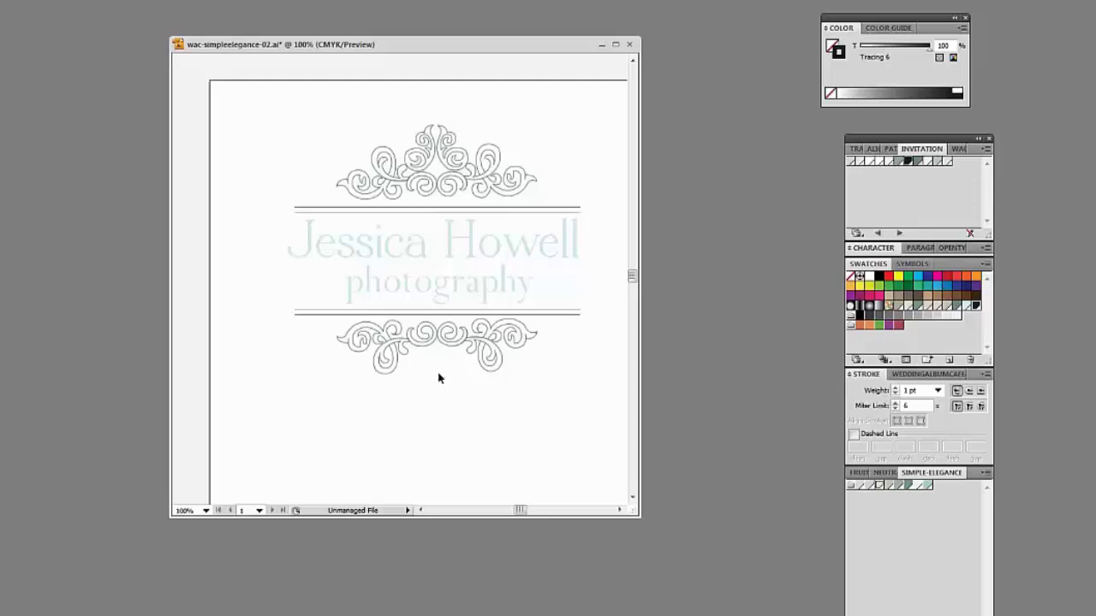
click(619, 510)
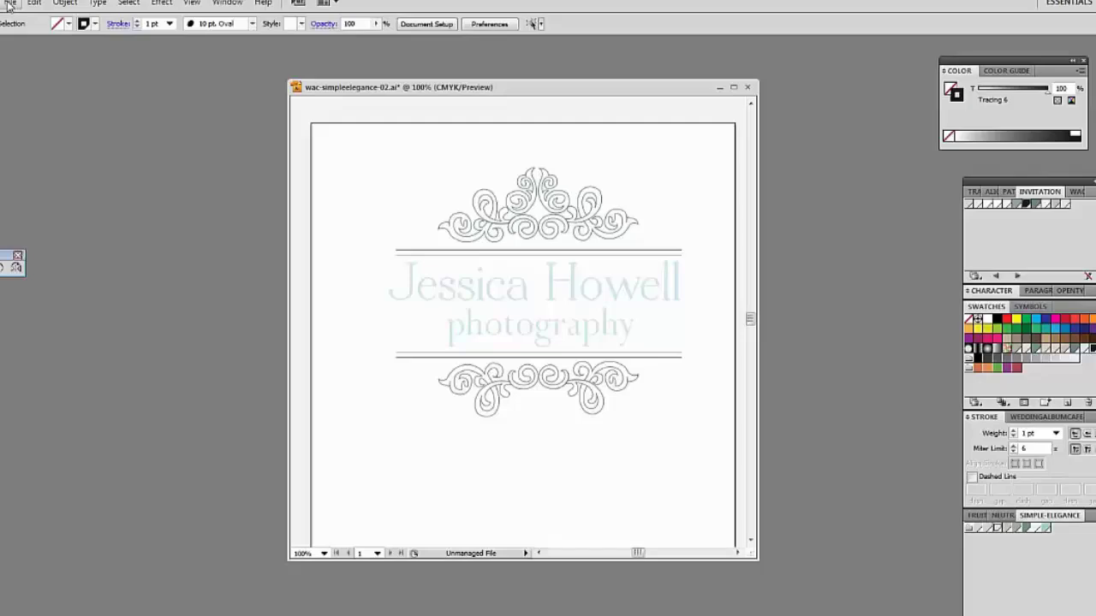
Save the recolored logo as a new Illustrator file named wac-simpleelegance-02a.ai with the default Illustrator CS4 options
click(40, 12)
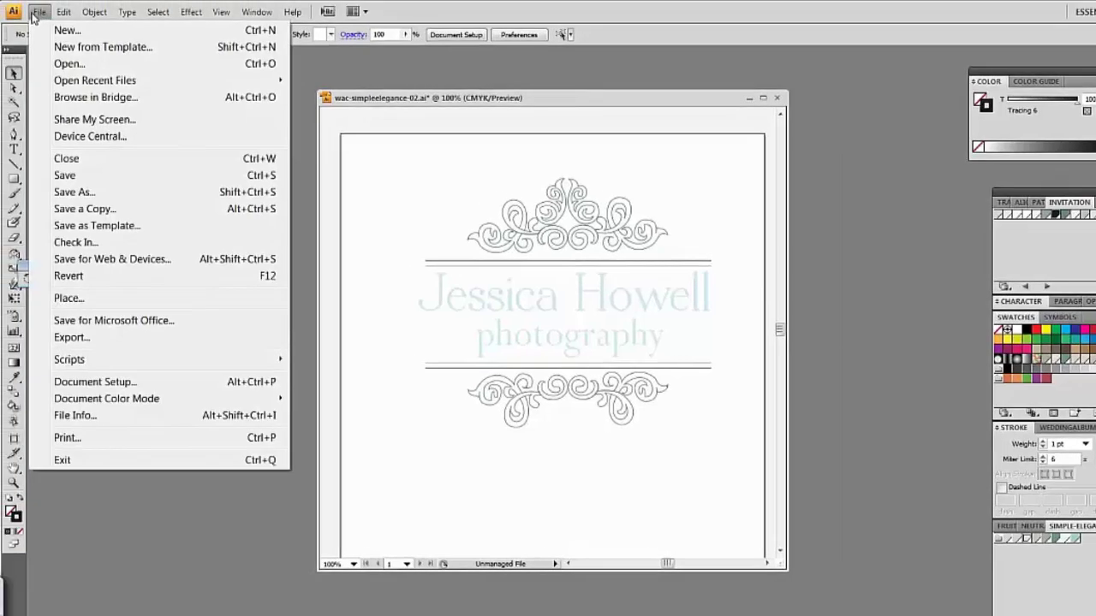
click(83, 192)
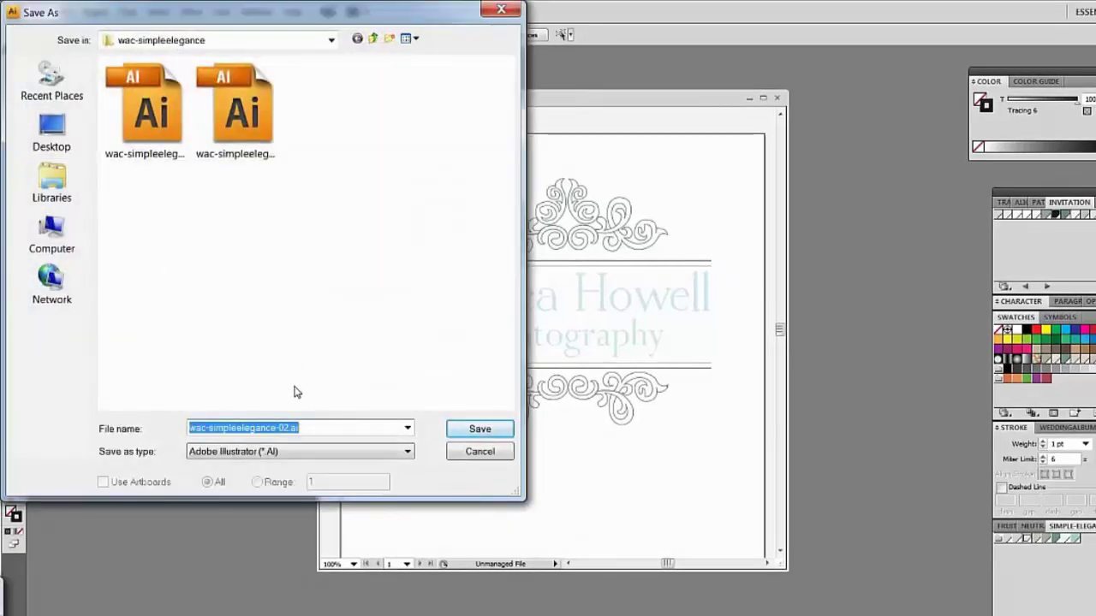
click(286, 429)
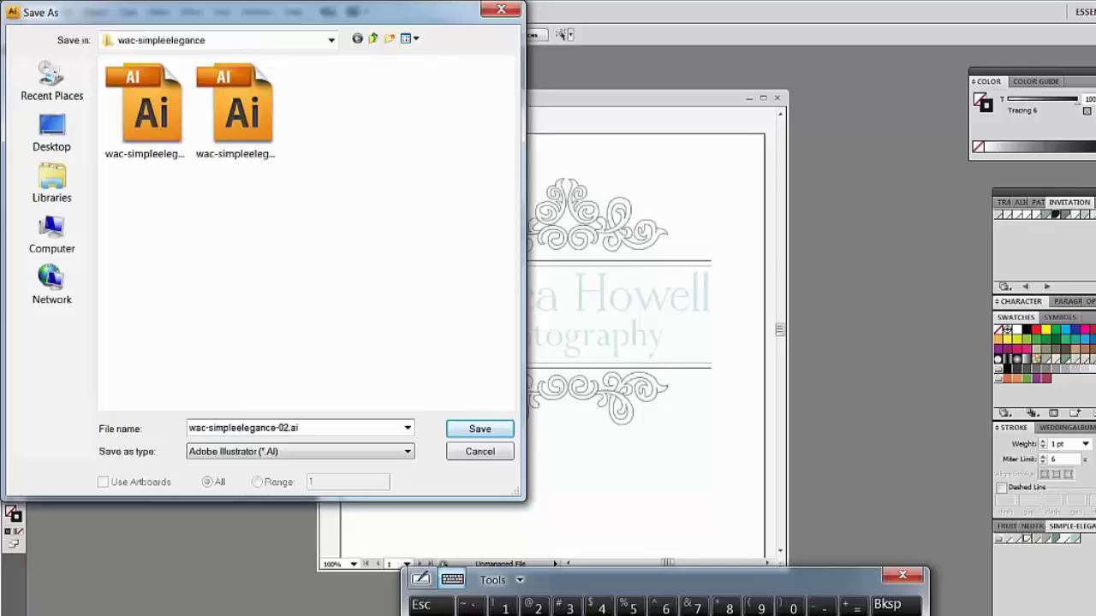
text(a)
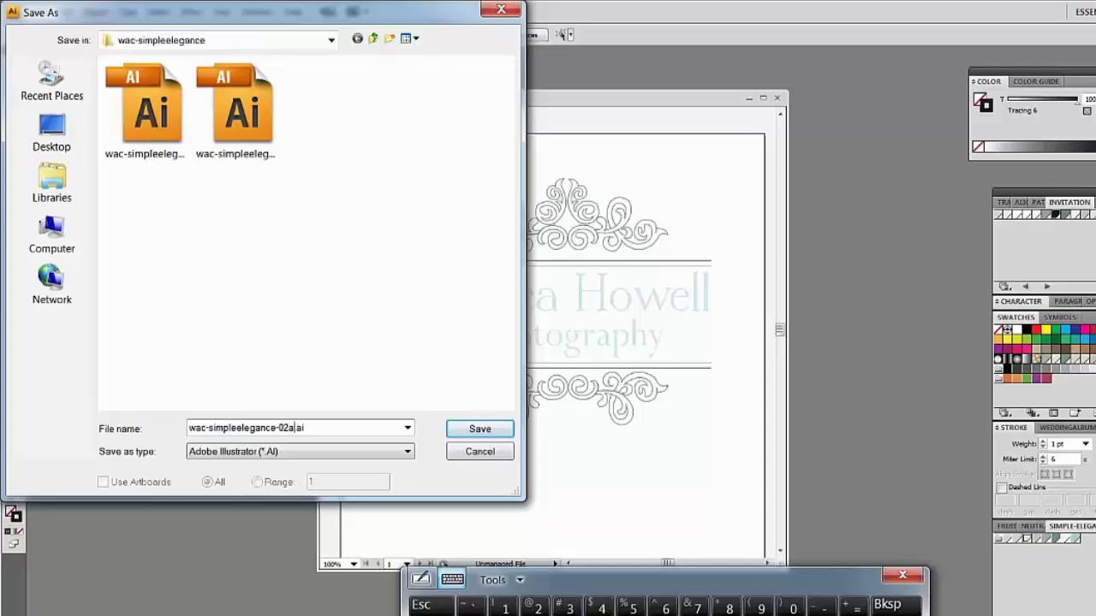
click(910, 581)
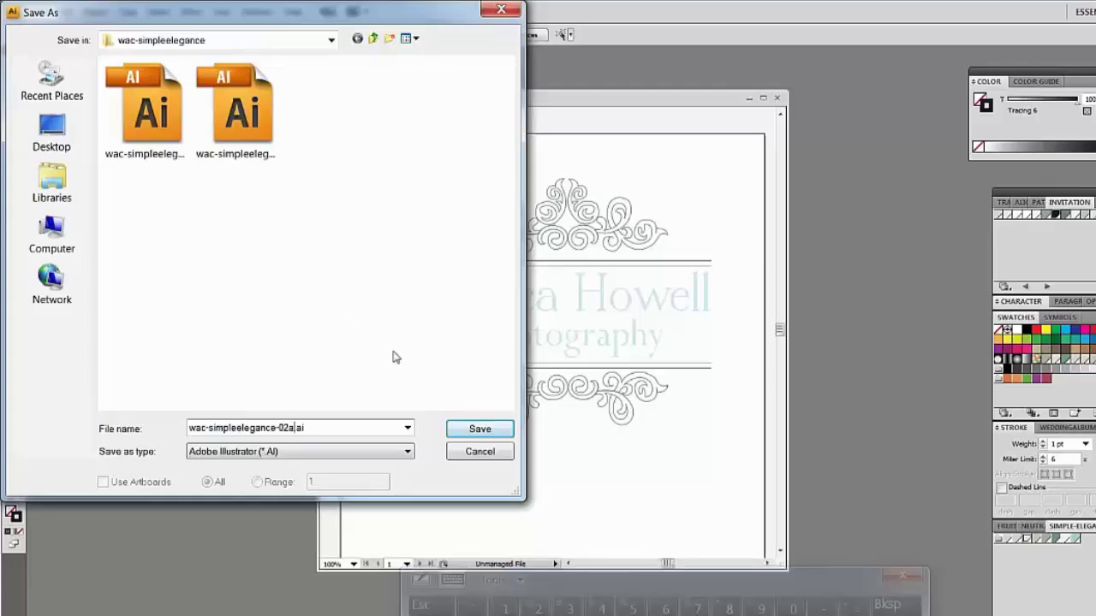
click(482, 437)
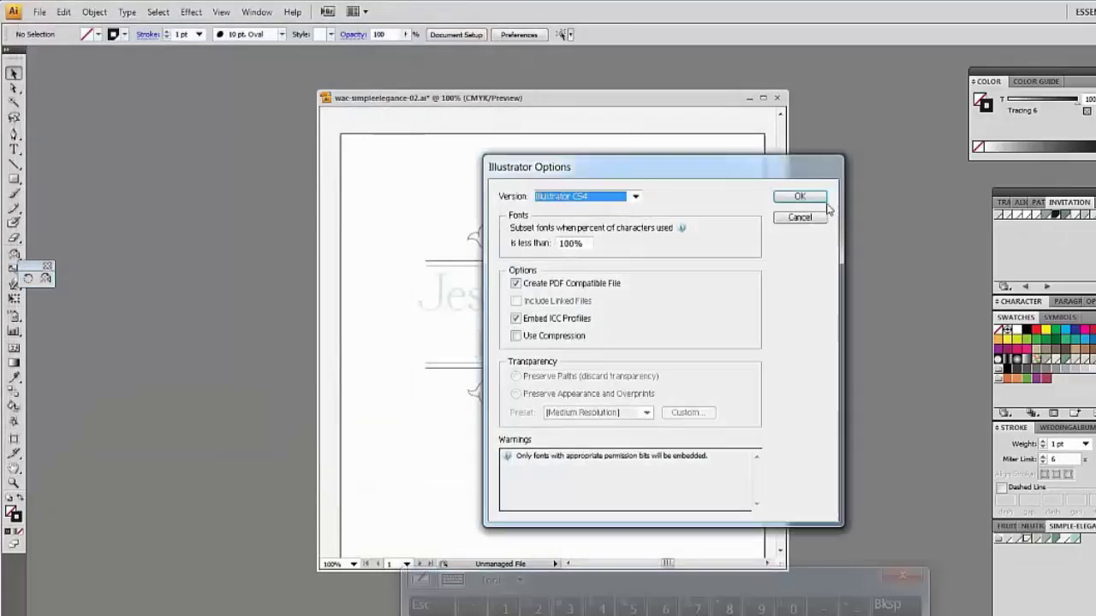
click(800, 197)
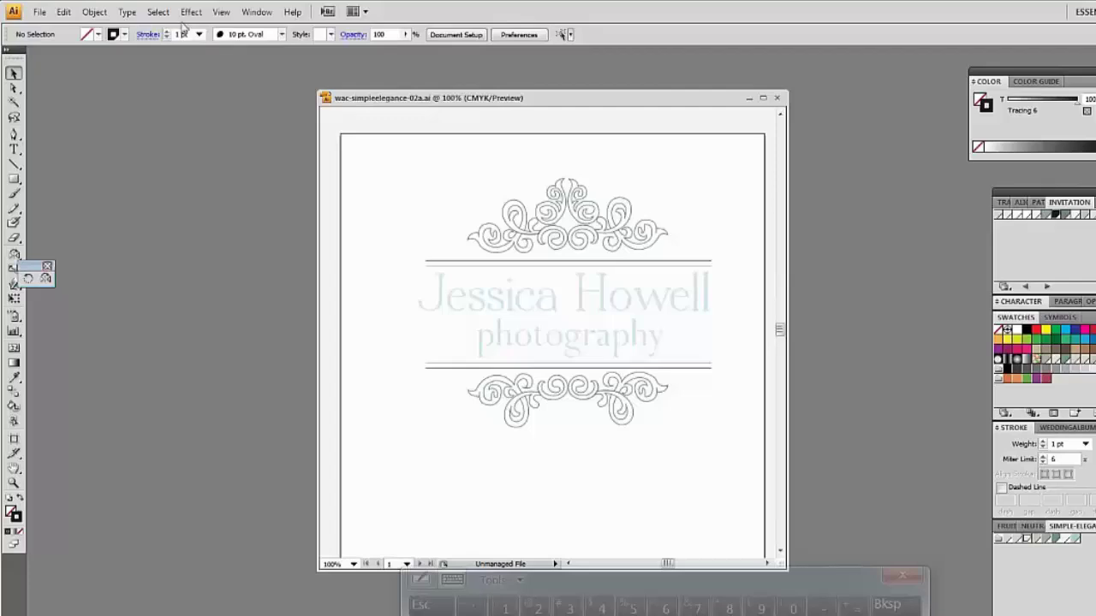
Copy all the logo artwork and paste it into wac-photoshow-vol-03.psd in Photoshop as a vector smart object
click(158, 12)
click(171, 31)
drag(546, 222, 326, 424)
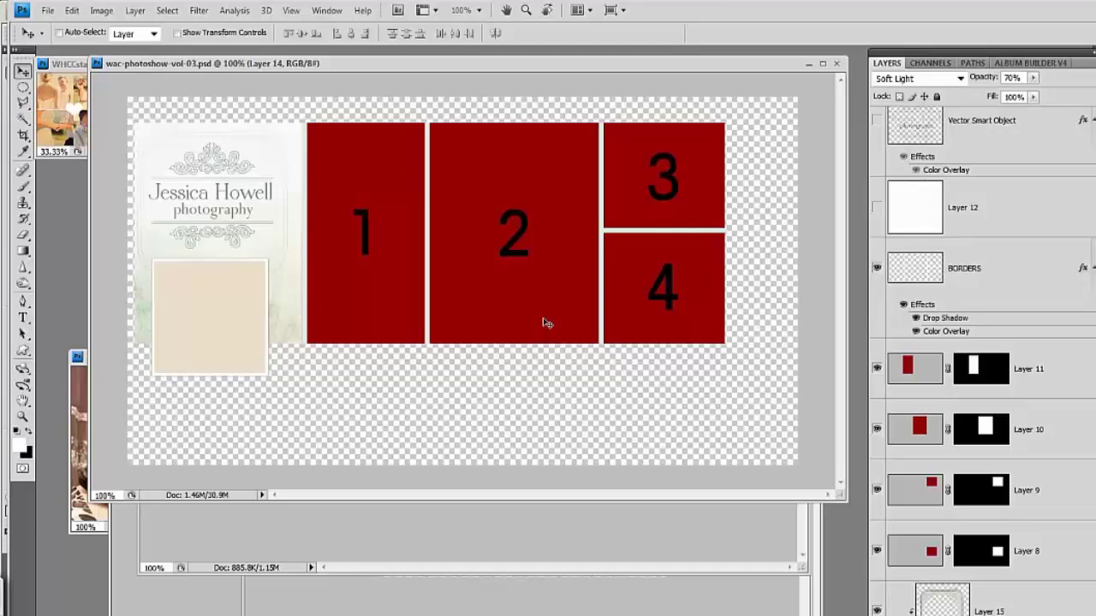
key(ctrl+v)
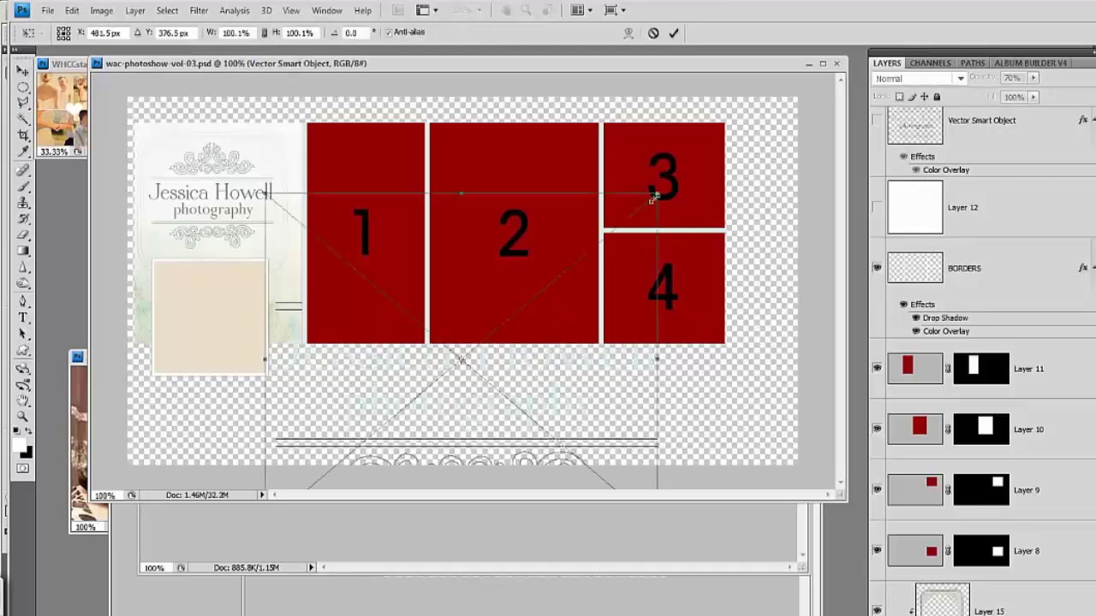
Scale the pasted logo to 29.8% over the existing logo on the pale panel, and hide the old logo's layer
drag(659, 192, 230, 172)
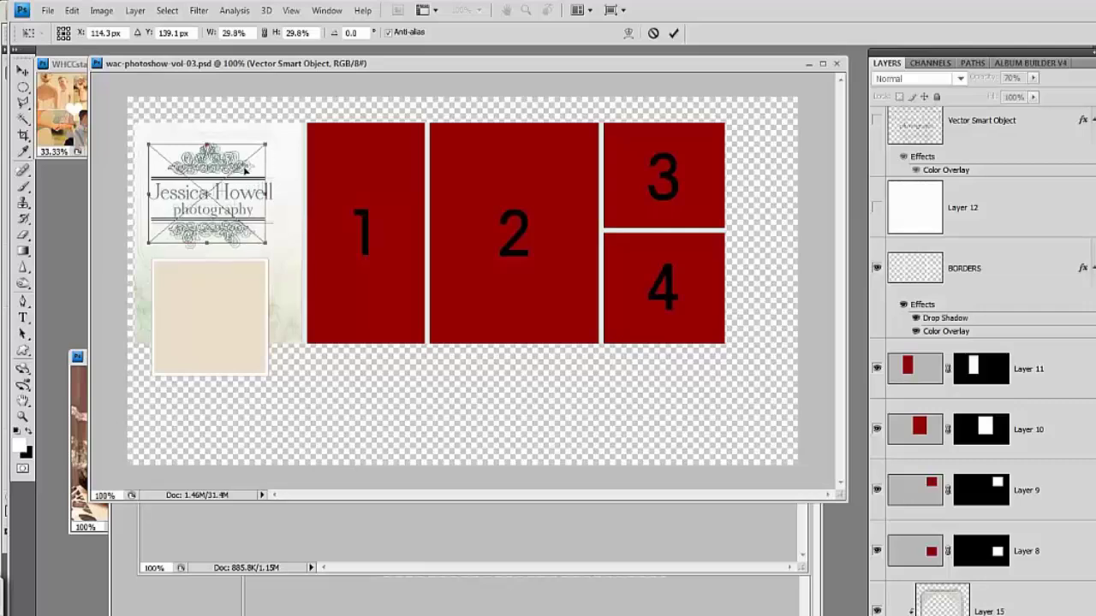
key(Return)
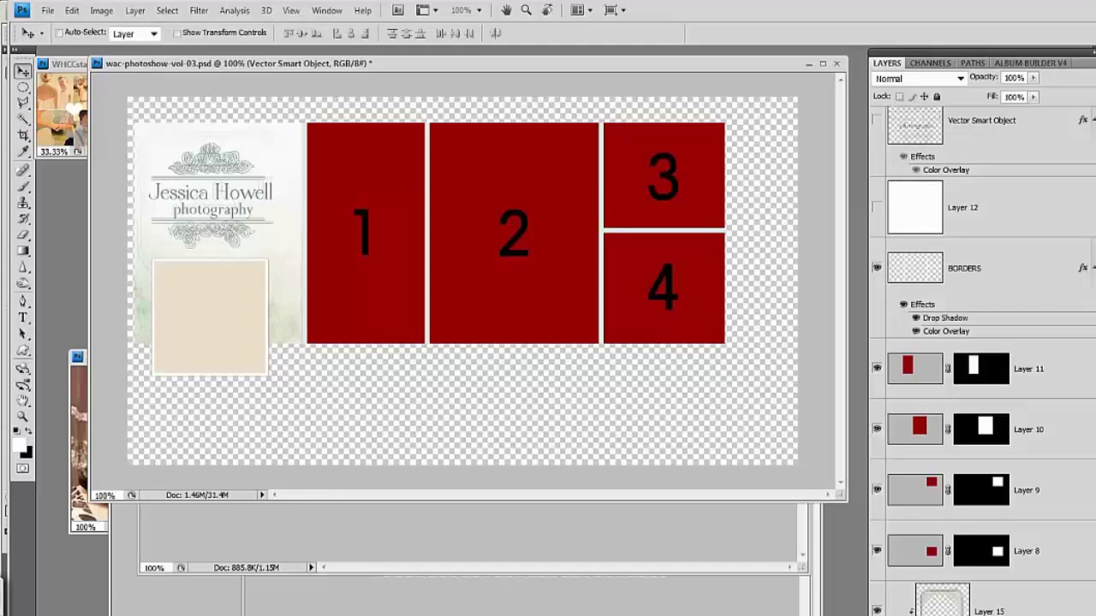
key(ctrl+v)
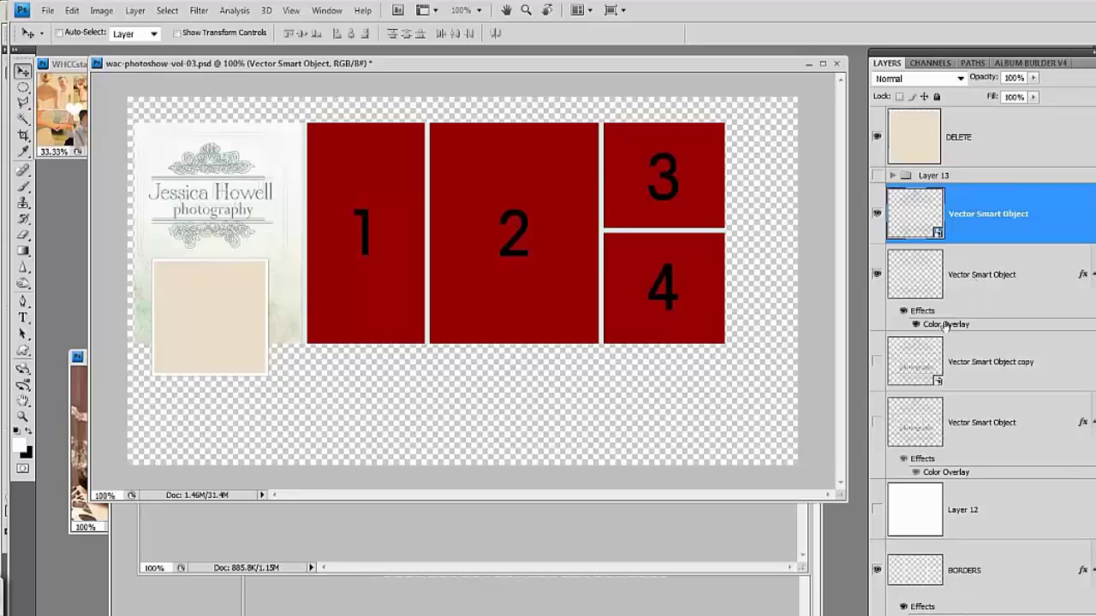
click(877, 274)
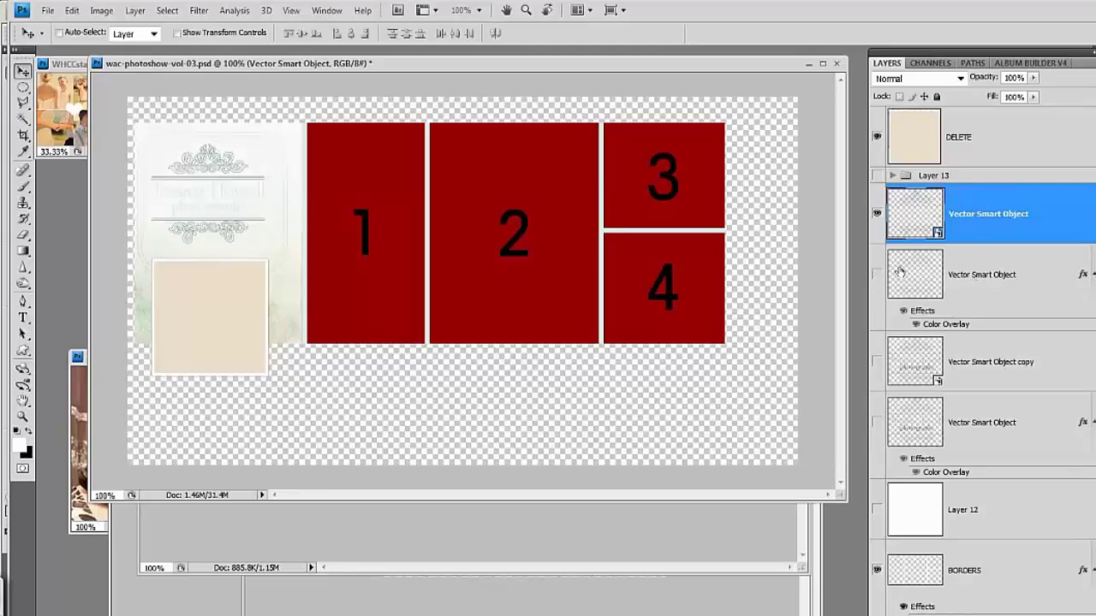